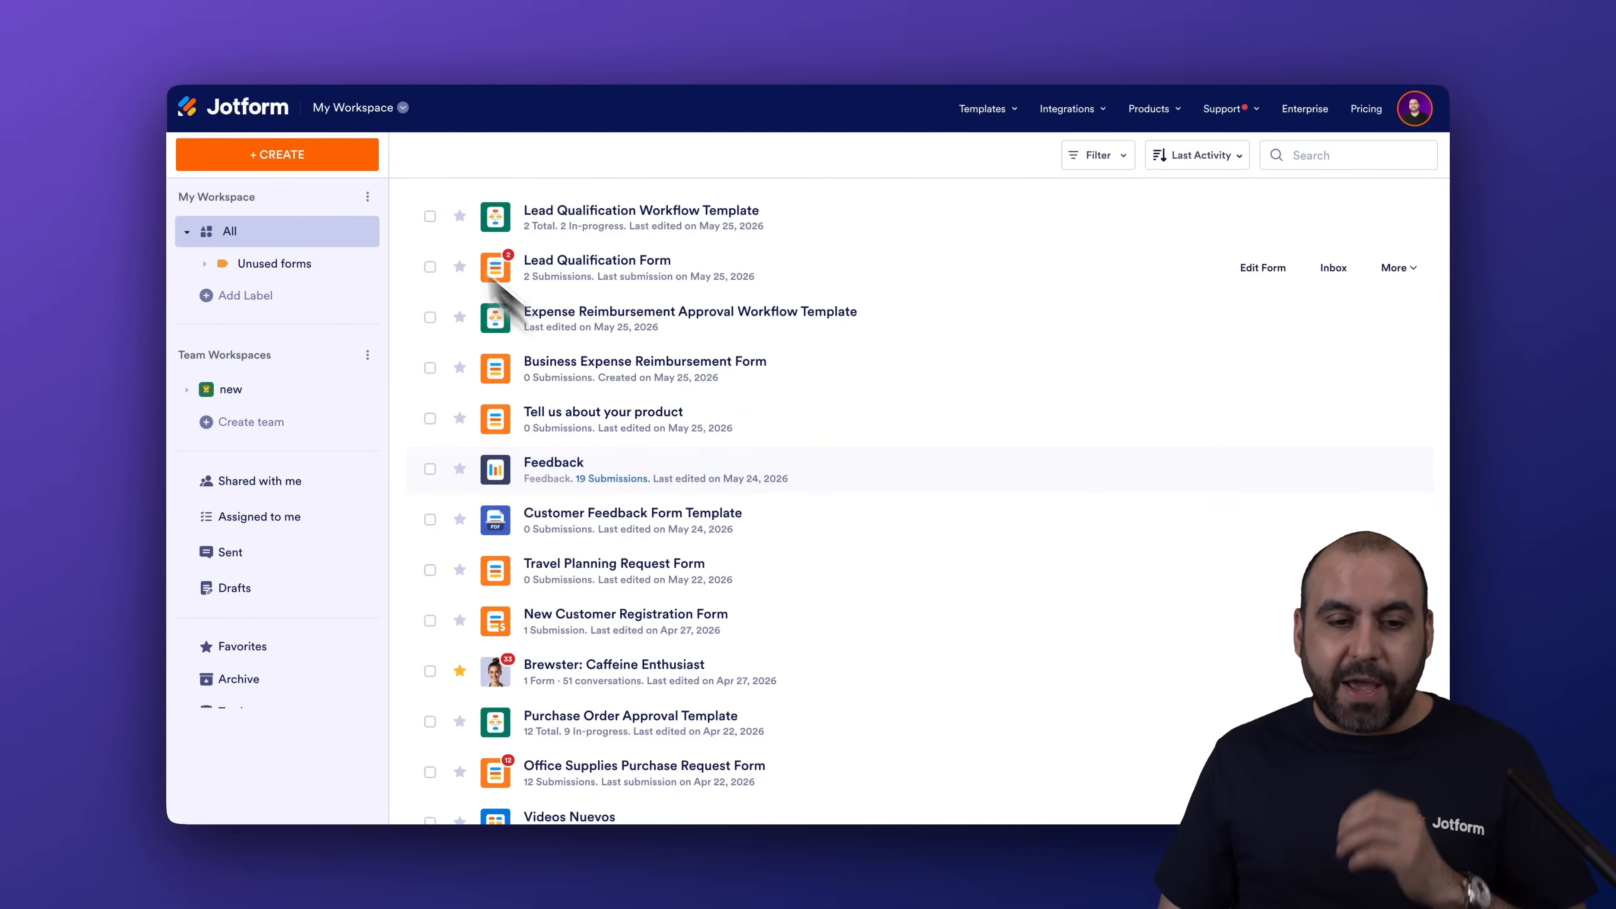
Create a new blank form from scratch
{"action": "left_click", "coordinate": [348, 154]}
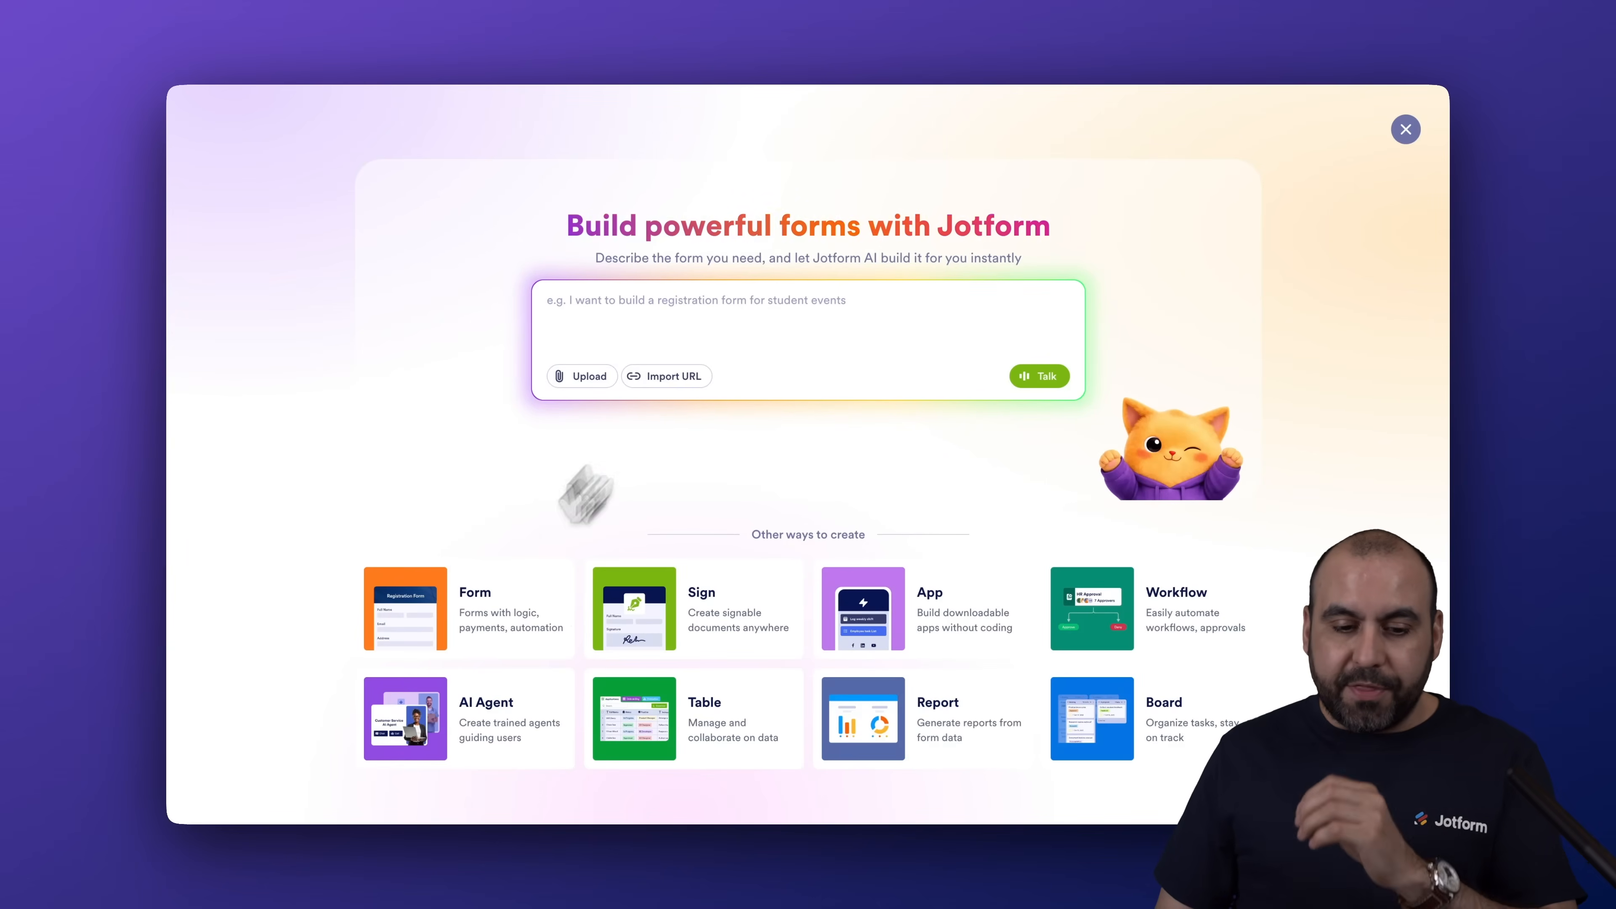
{"action": "left_click", "coordinate": [445, 602]}
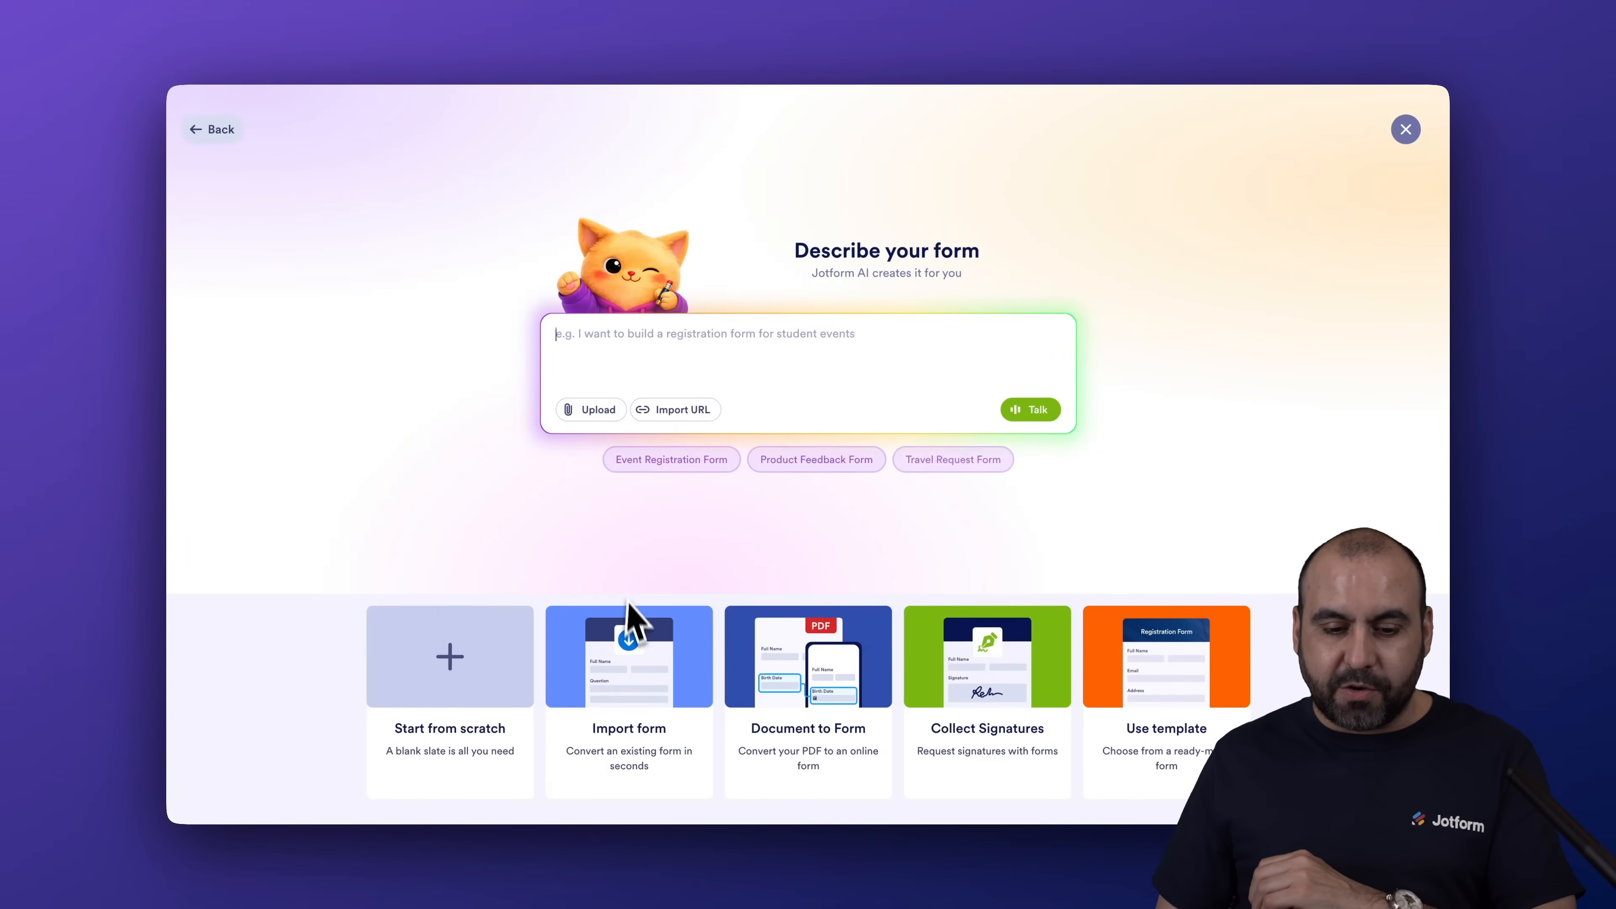
{"action": "left_click", "coordinate": [502, 710]}
{"action": "left_click", "coordinate": [763, 422]}
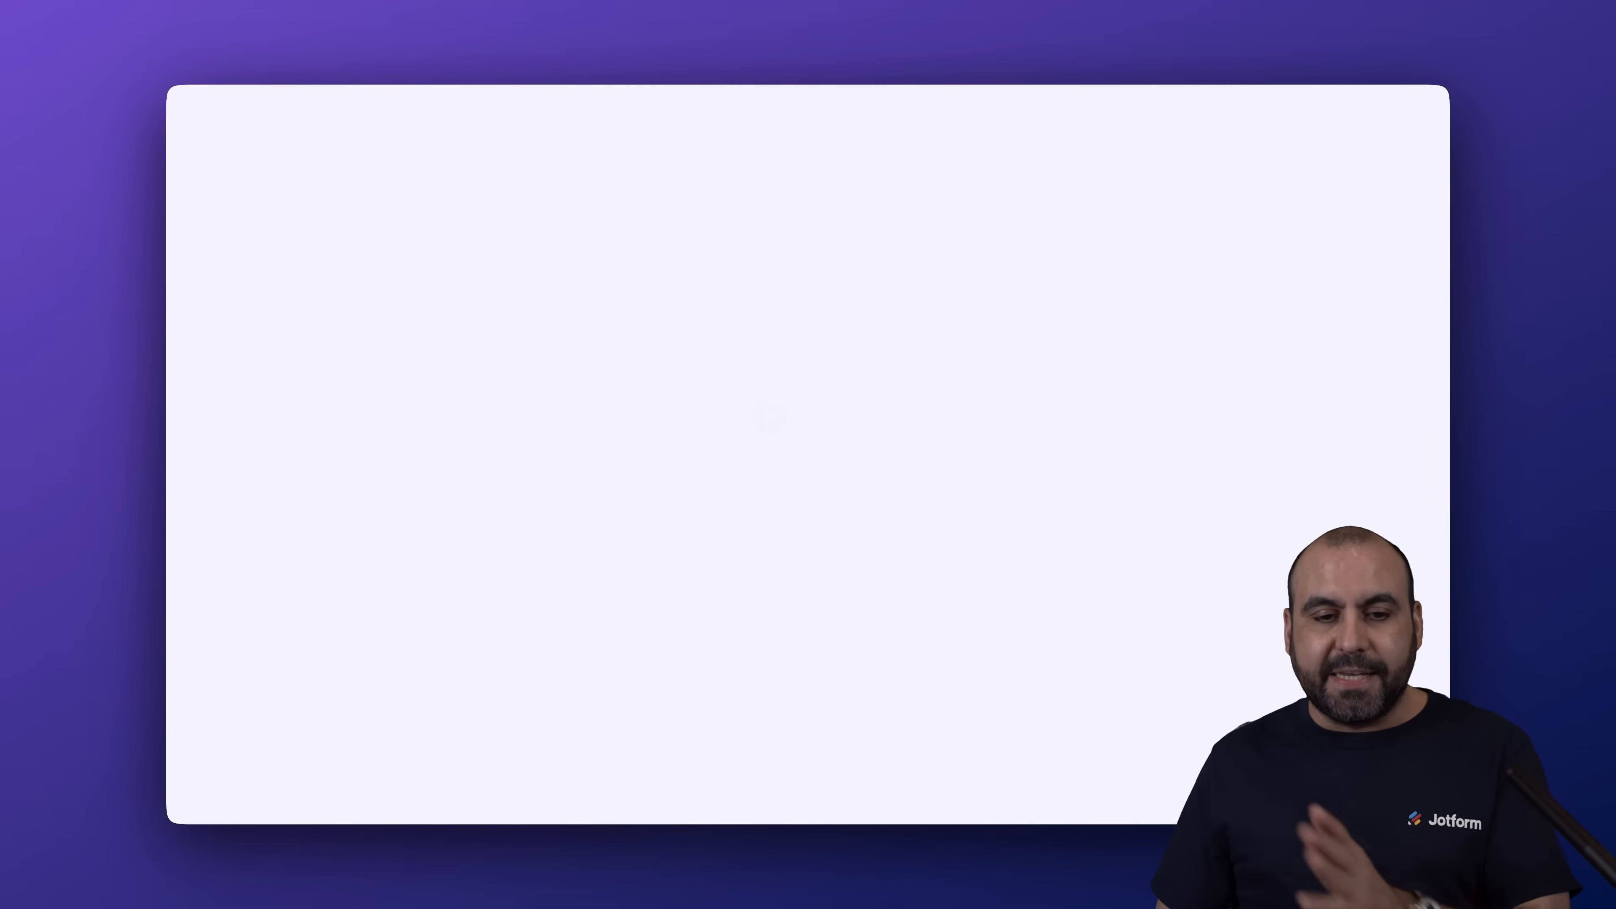
Add Full Name, Address and Email fields to the blank form
{"action": "left_click", "coordinate": [266, 226]}
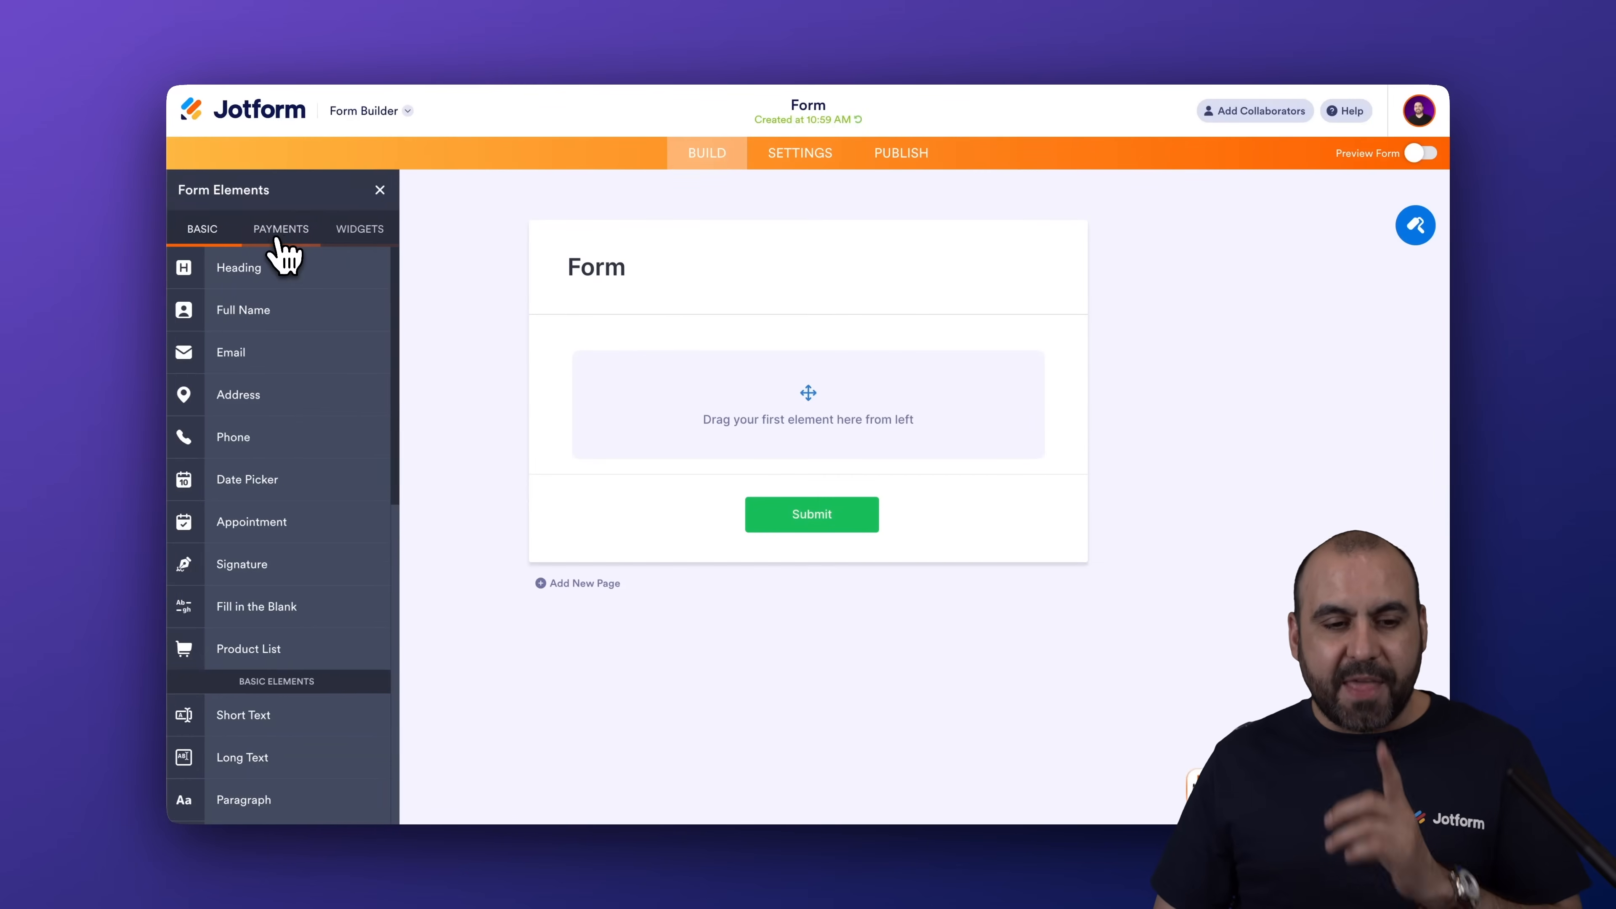
{"action": "left_click", "coordinate": [307, 322]}
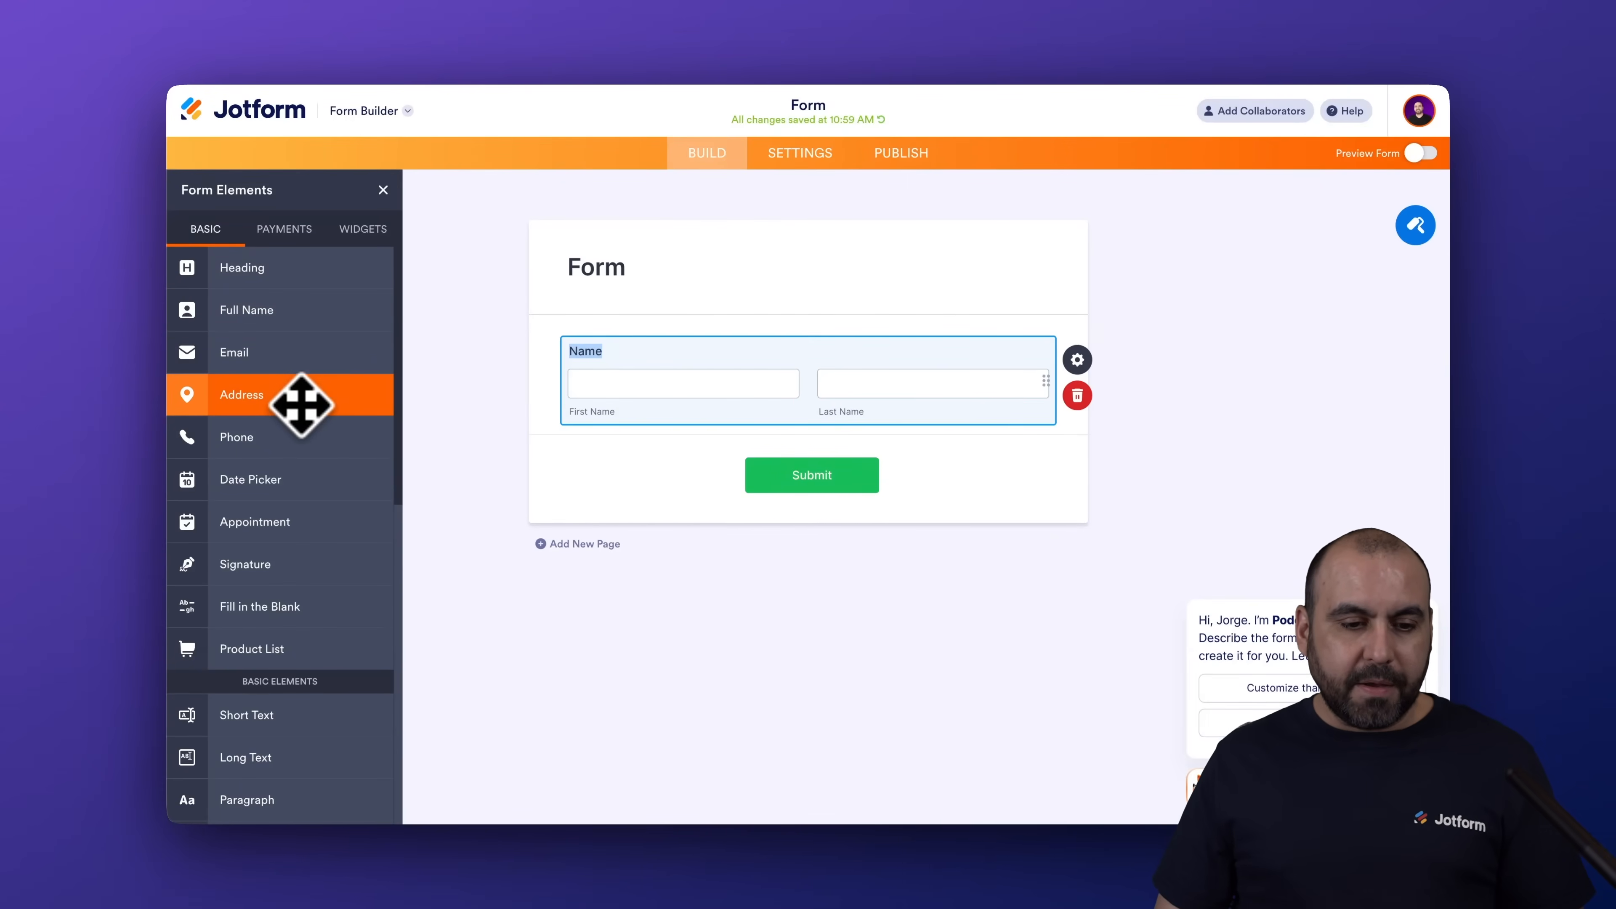
{"action": "left_click", "coordinate": [304, 401]}
{"action": "left_click", "coordinate": [305, 309]}
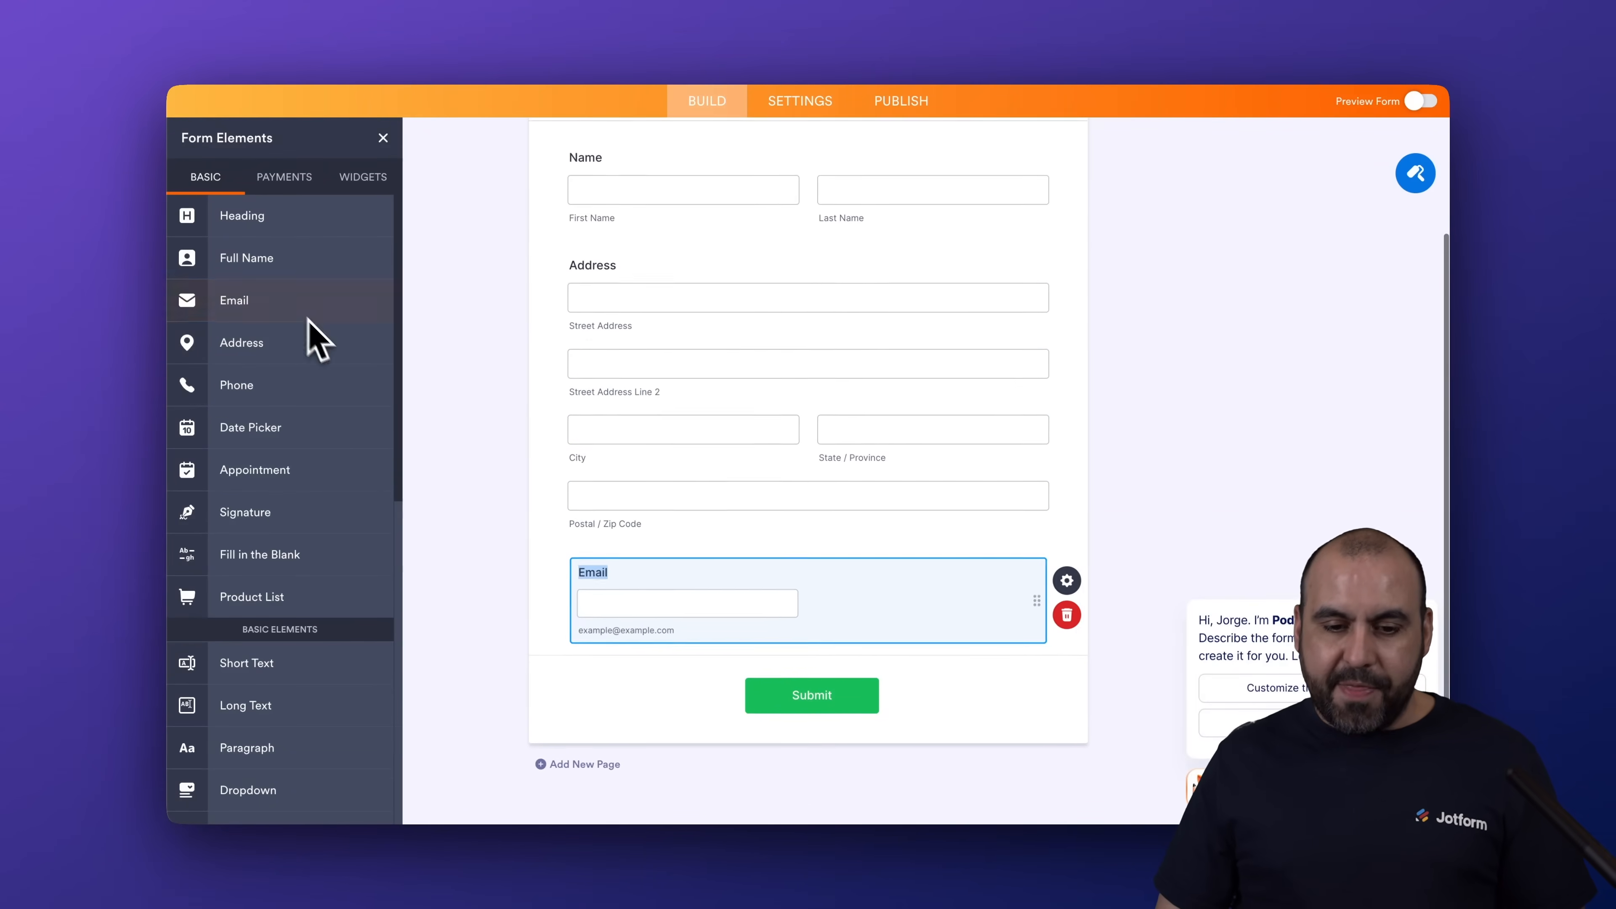
{"action": "scroll", "coordinate": [598, 487], "scroll_direction": "up", "scroll_amount": 3}
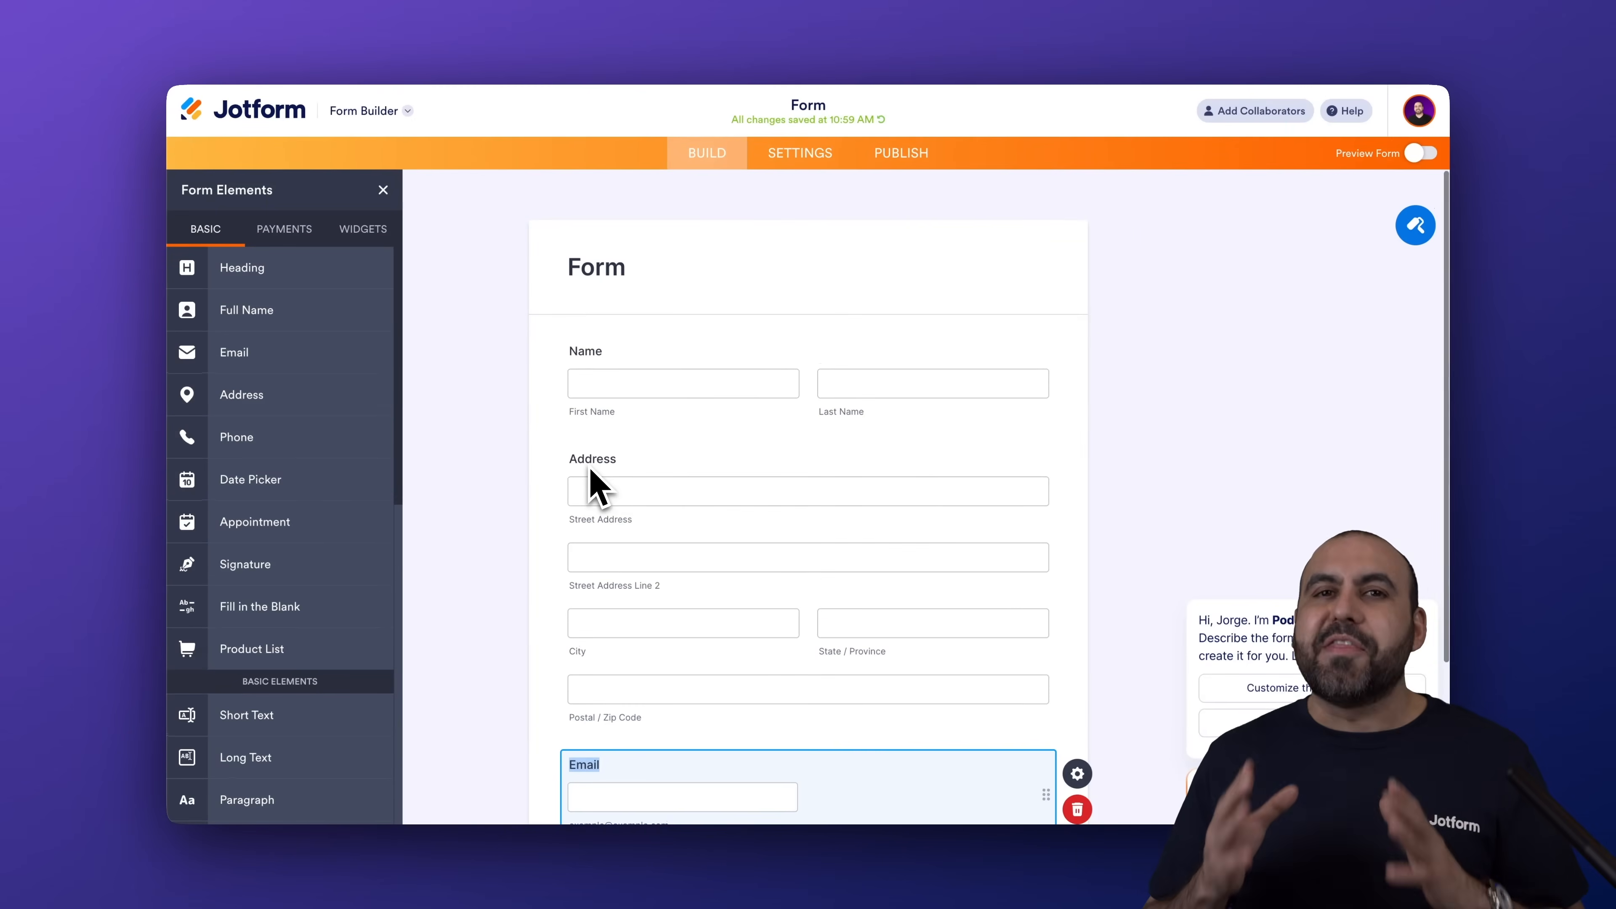
Search the widgets for "match" and place the Match Items widget between the Address and Email fields
{"action": "left_click", "coordinate": [362, 230]}
{"action": "left_click", "coordinate": [292, 270]}
{"action": "type", "text": "match"}
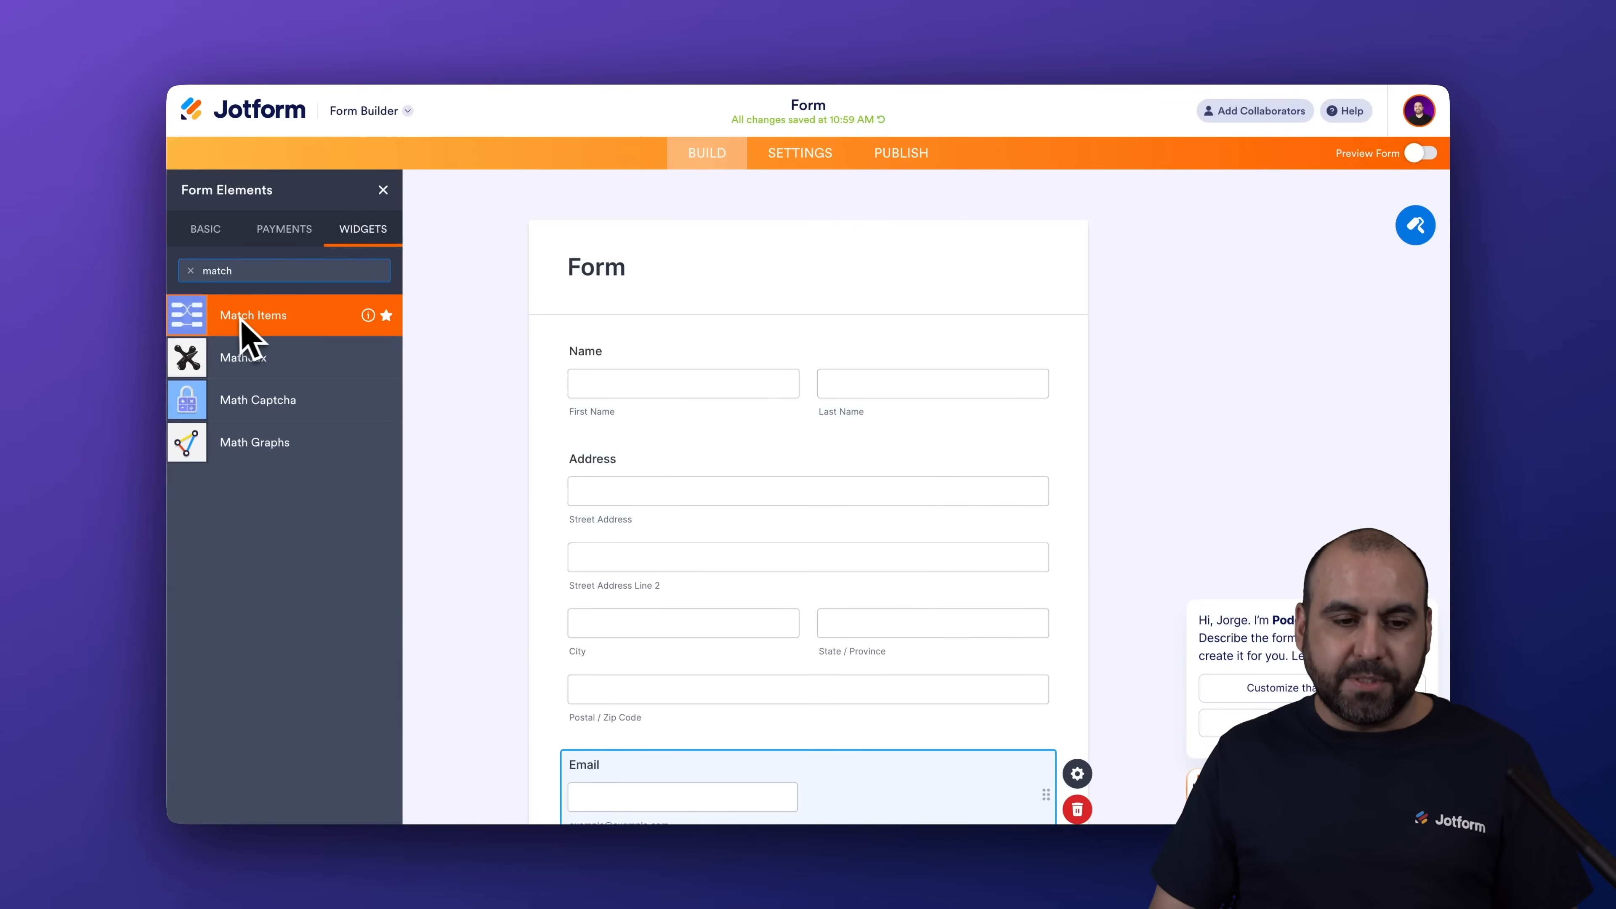
{"action": "left_click_drag", "start_coordinate": [239, 318], "coordinate": [681, 732]}
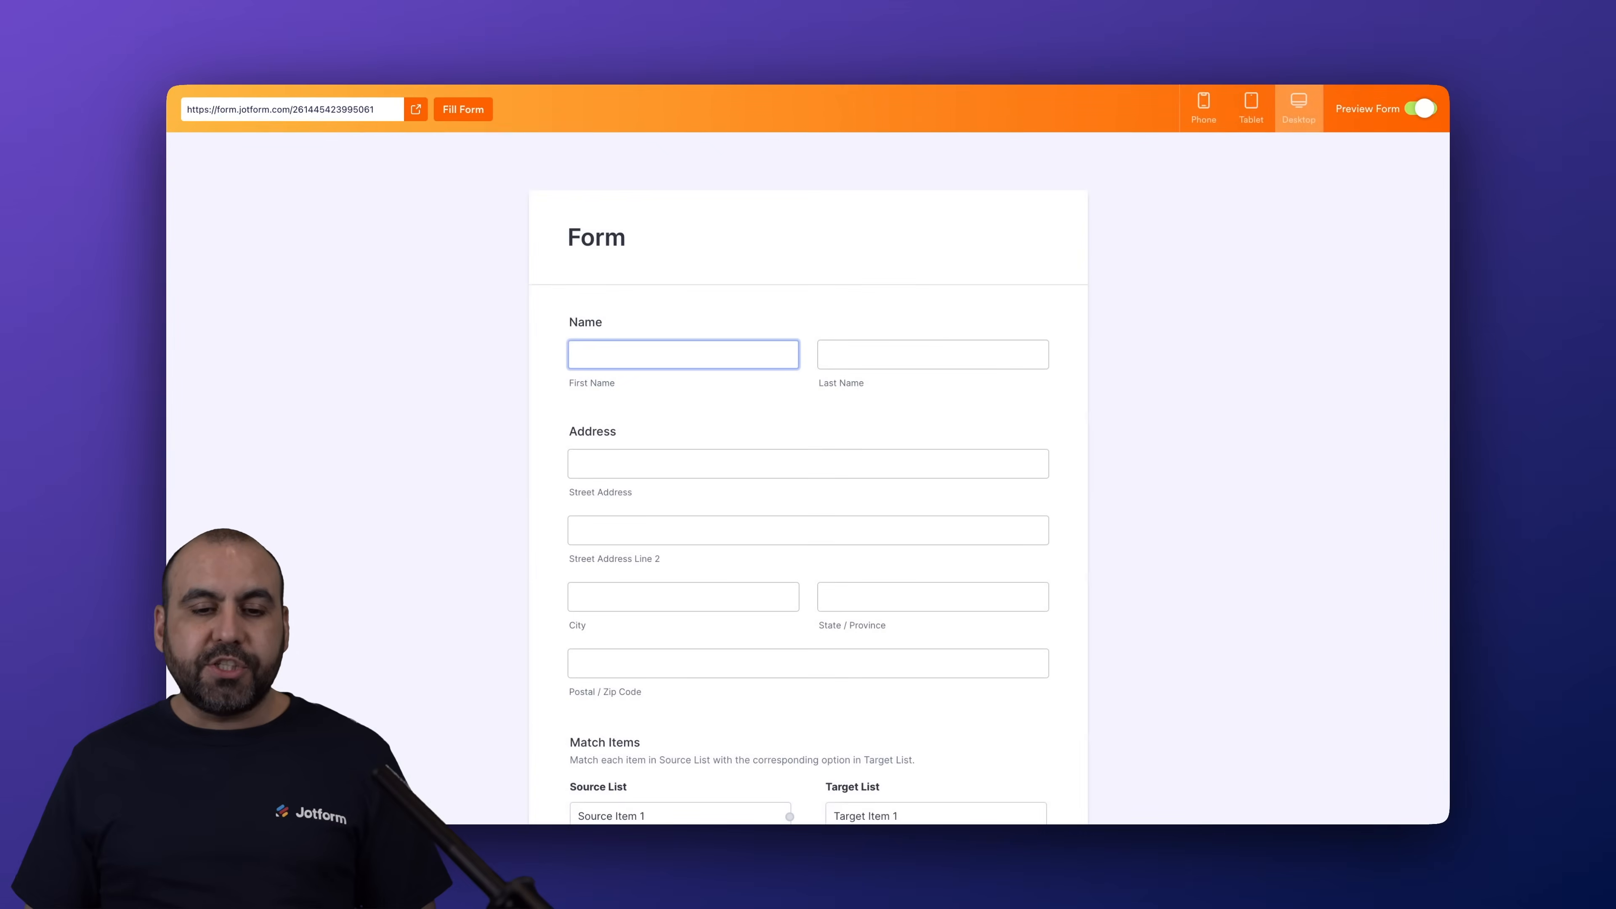
Test the widget in the form preview by matching Source Items 1, 2 and 3 to Target Items 2, 1 and 3, and return to editing
{"action": "scroll", "coordinate": [1029, 344], "scroll_direction": "down", "scroll_amount": 1}
{"action": "left_click_drag", "start_coordinate": [790, 452], "coordinate": [843, 465]}
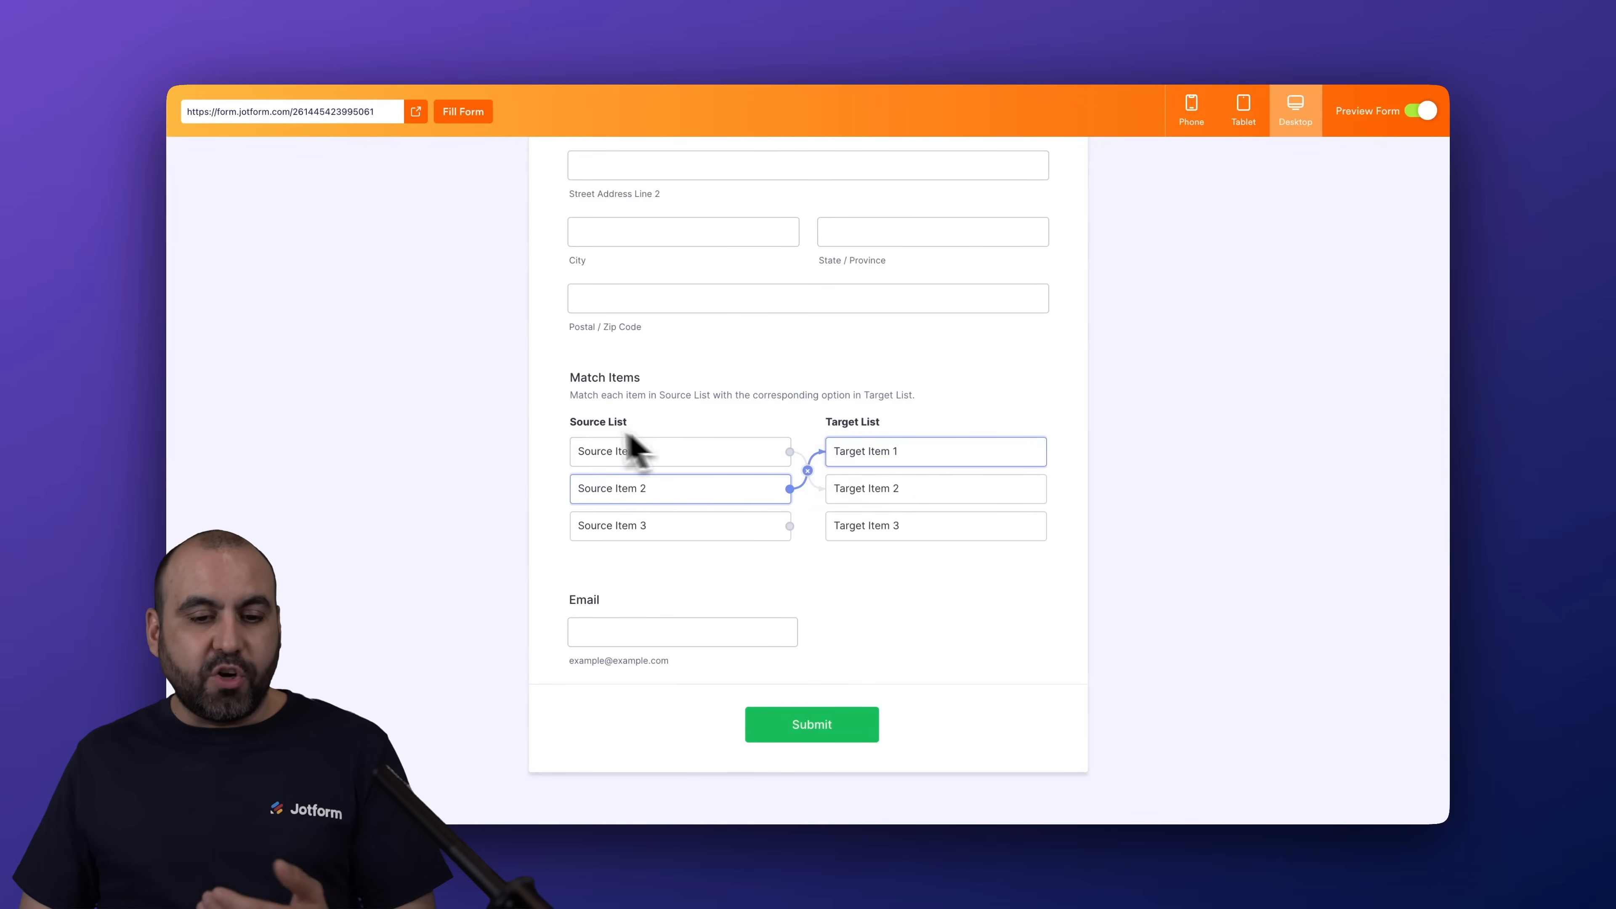
{"action": "left_click_drag", "start_coordinate": [790, 525], "coordinate": [826, 542]}
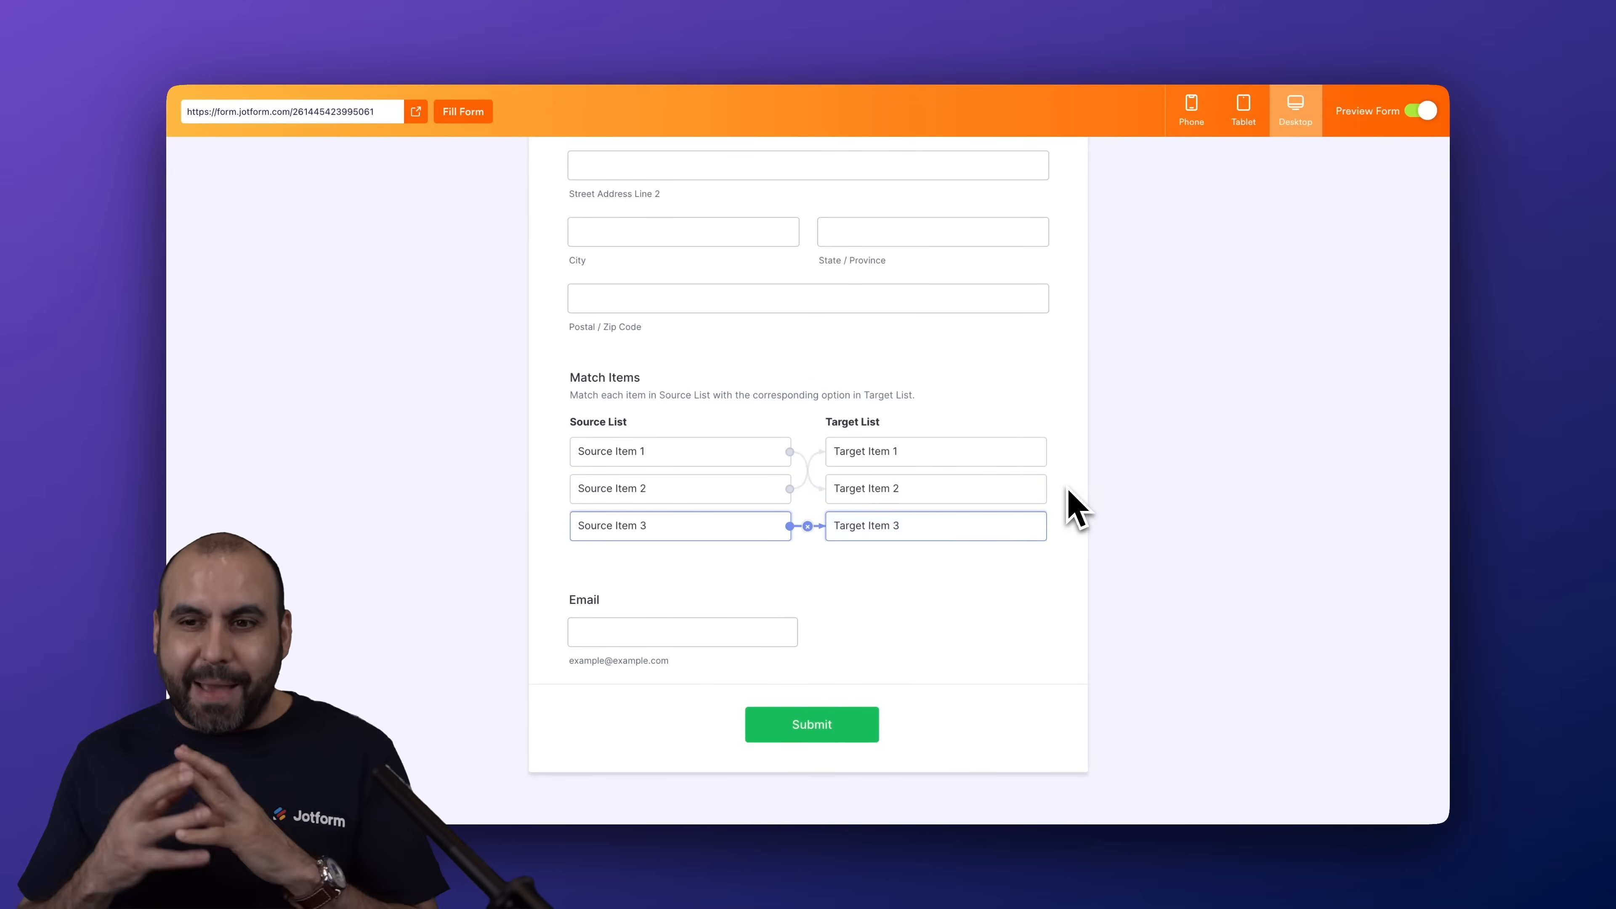
{"action": "left_click", "coordinate": [1418, 112]}
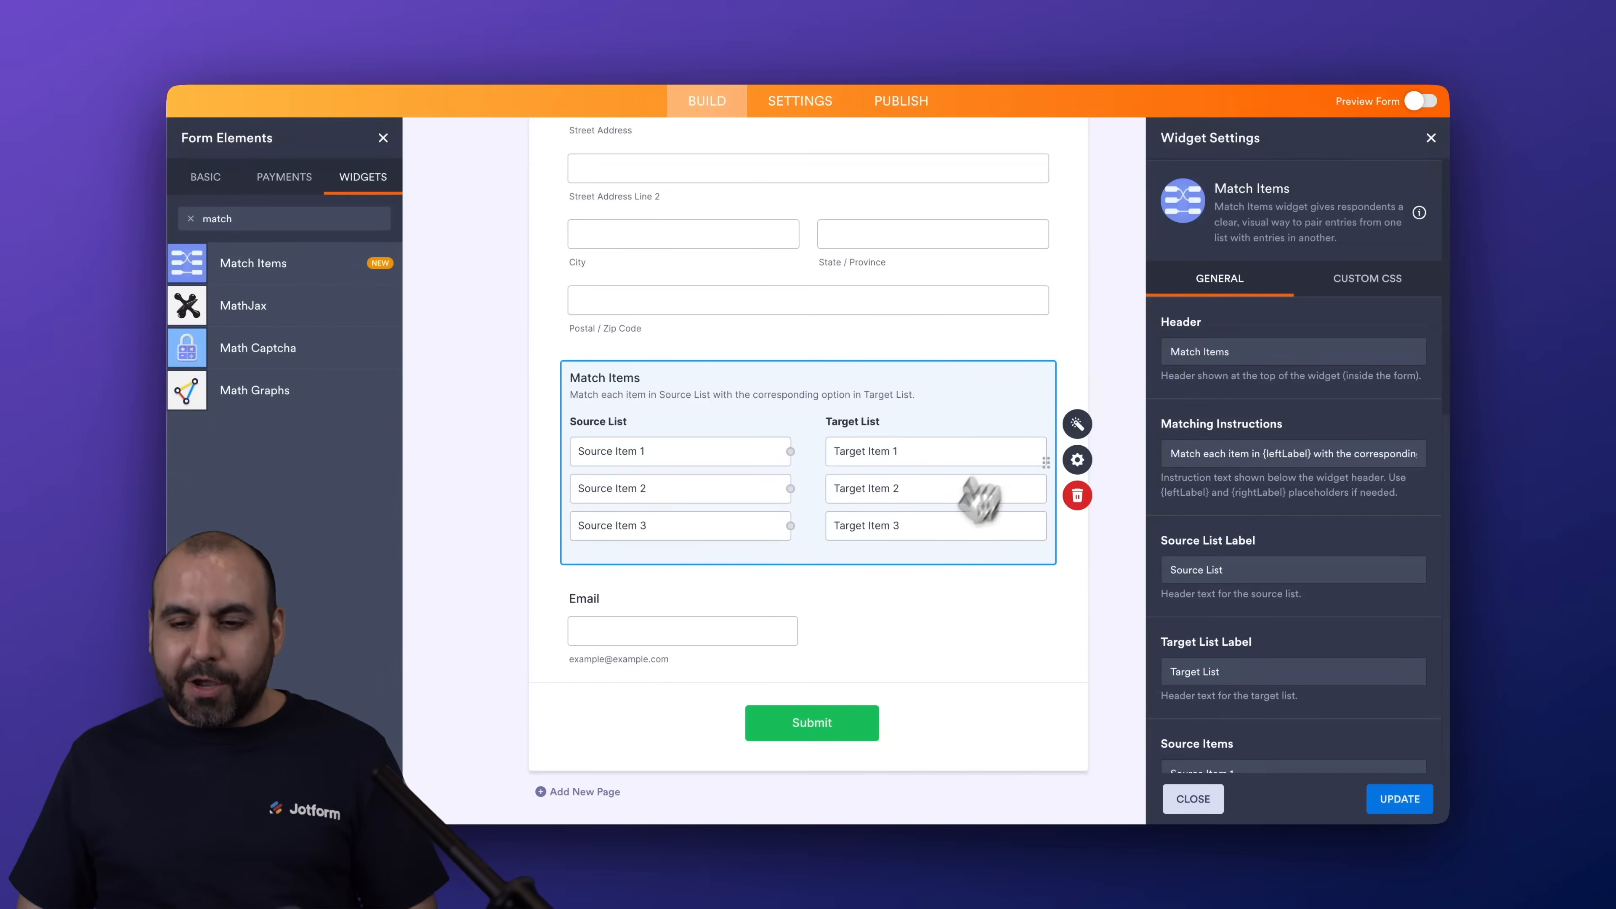
Set the Match Items header to "Capitals", the source list label to "Country List" and the target list label to "City List"
{"action": "triple_click", "coordinate": [1241, 351]}
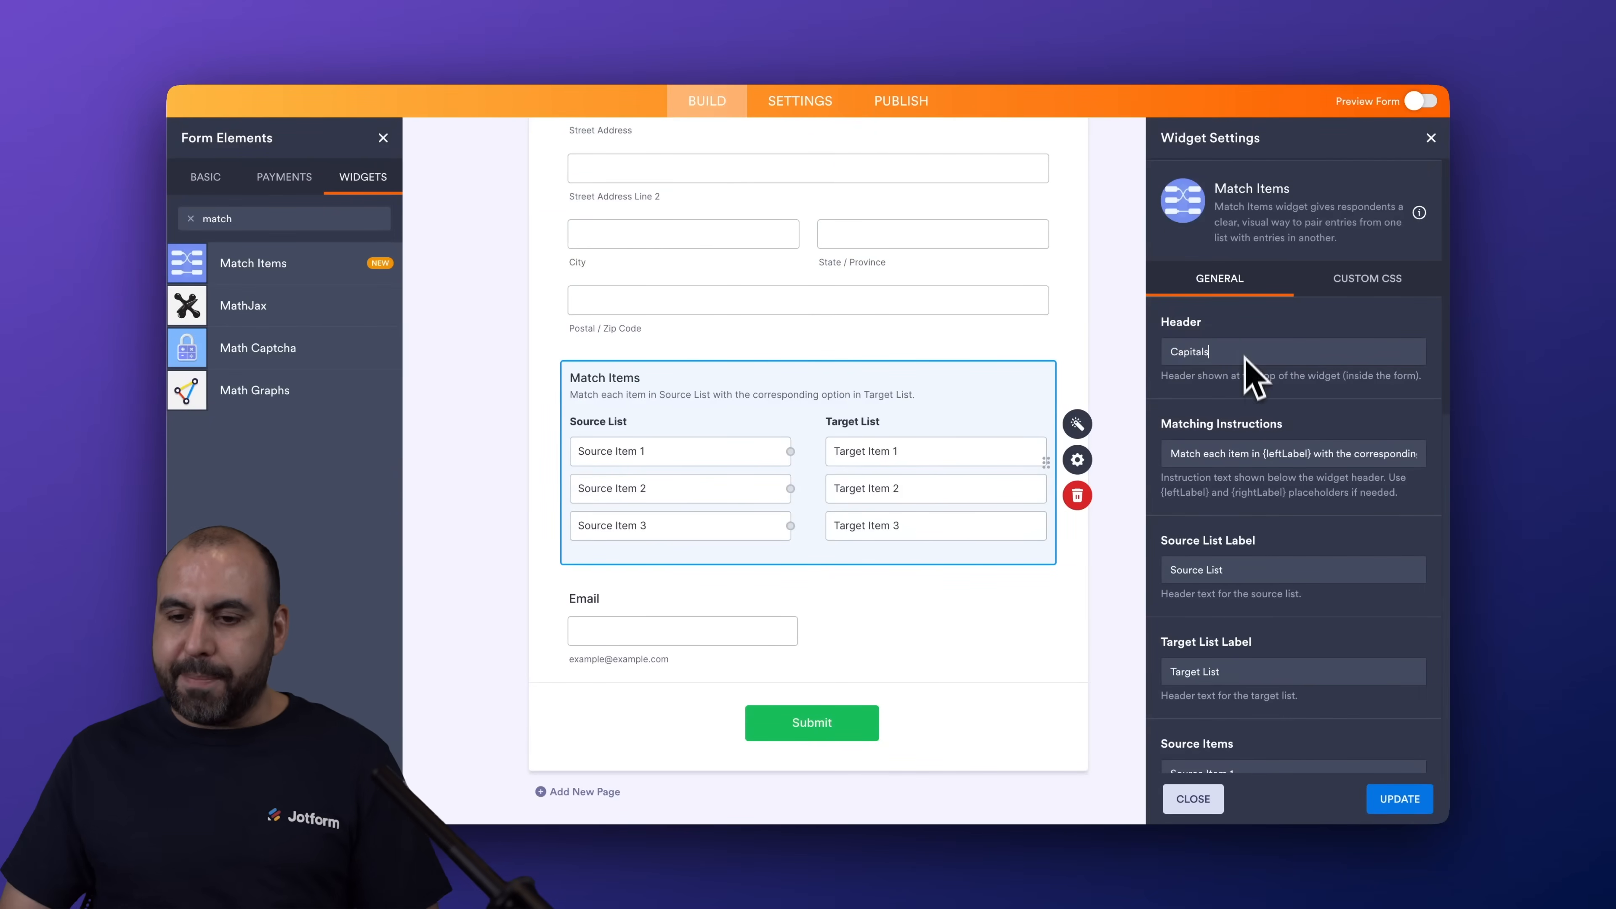
{"action": "type", "text": "Capitals"}
{"action": "scroll", "coordinate": [1247, 408], "scroll_direction": "down", "scroll_amount": 2}
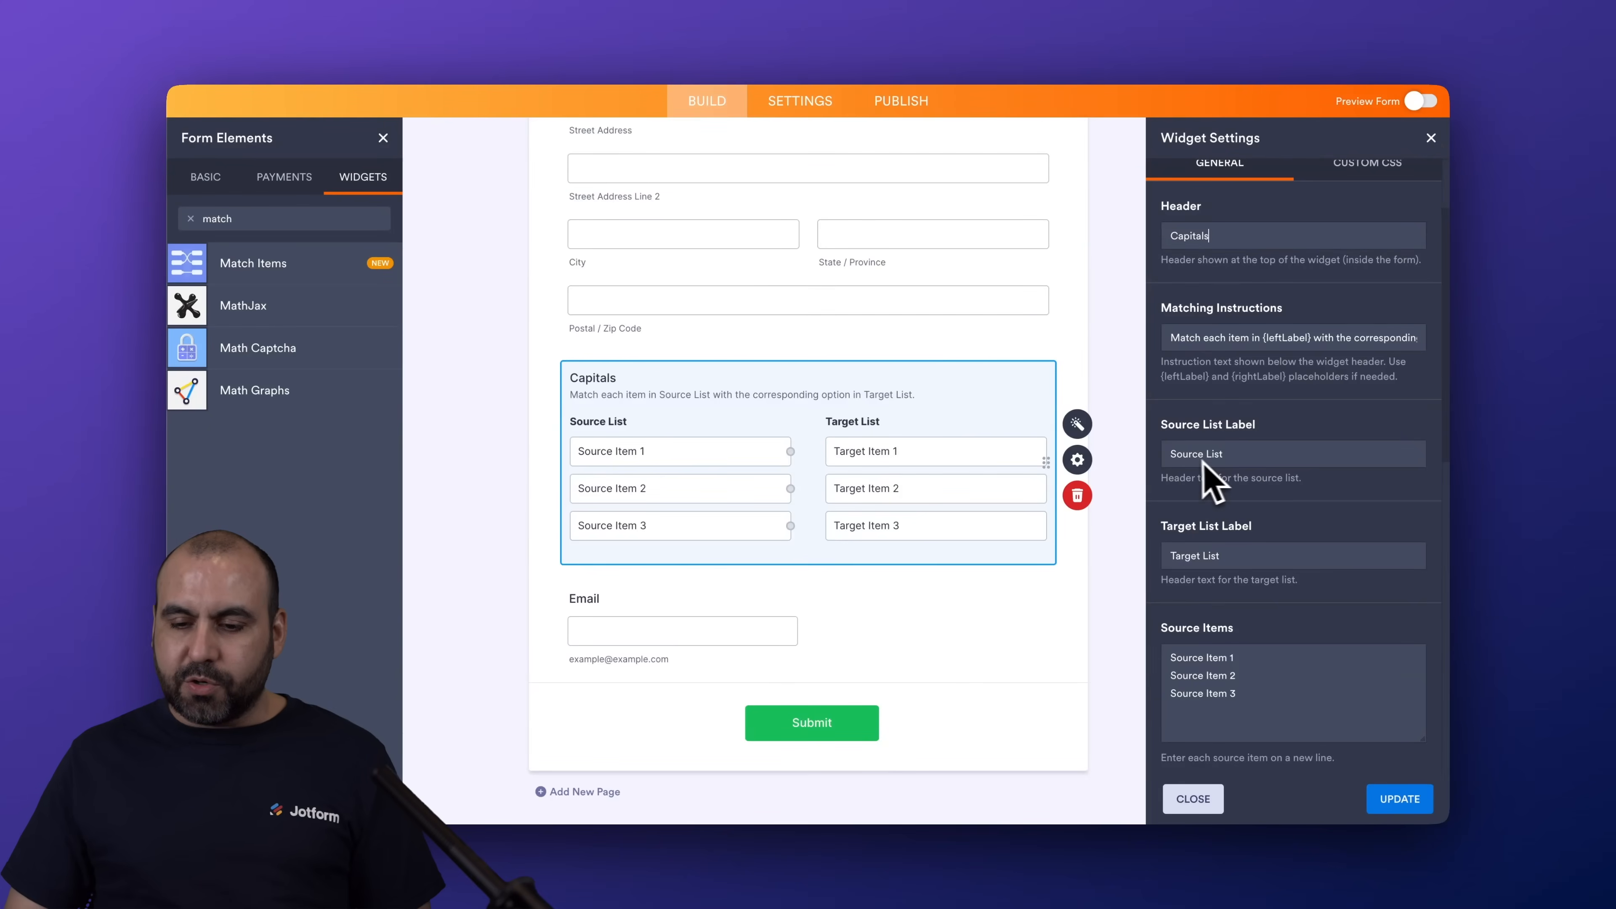
{"action": "scroll", "coordinate": [1194, 474], "scroll_direction": "down", "scroll_amount": 2}
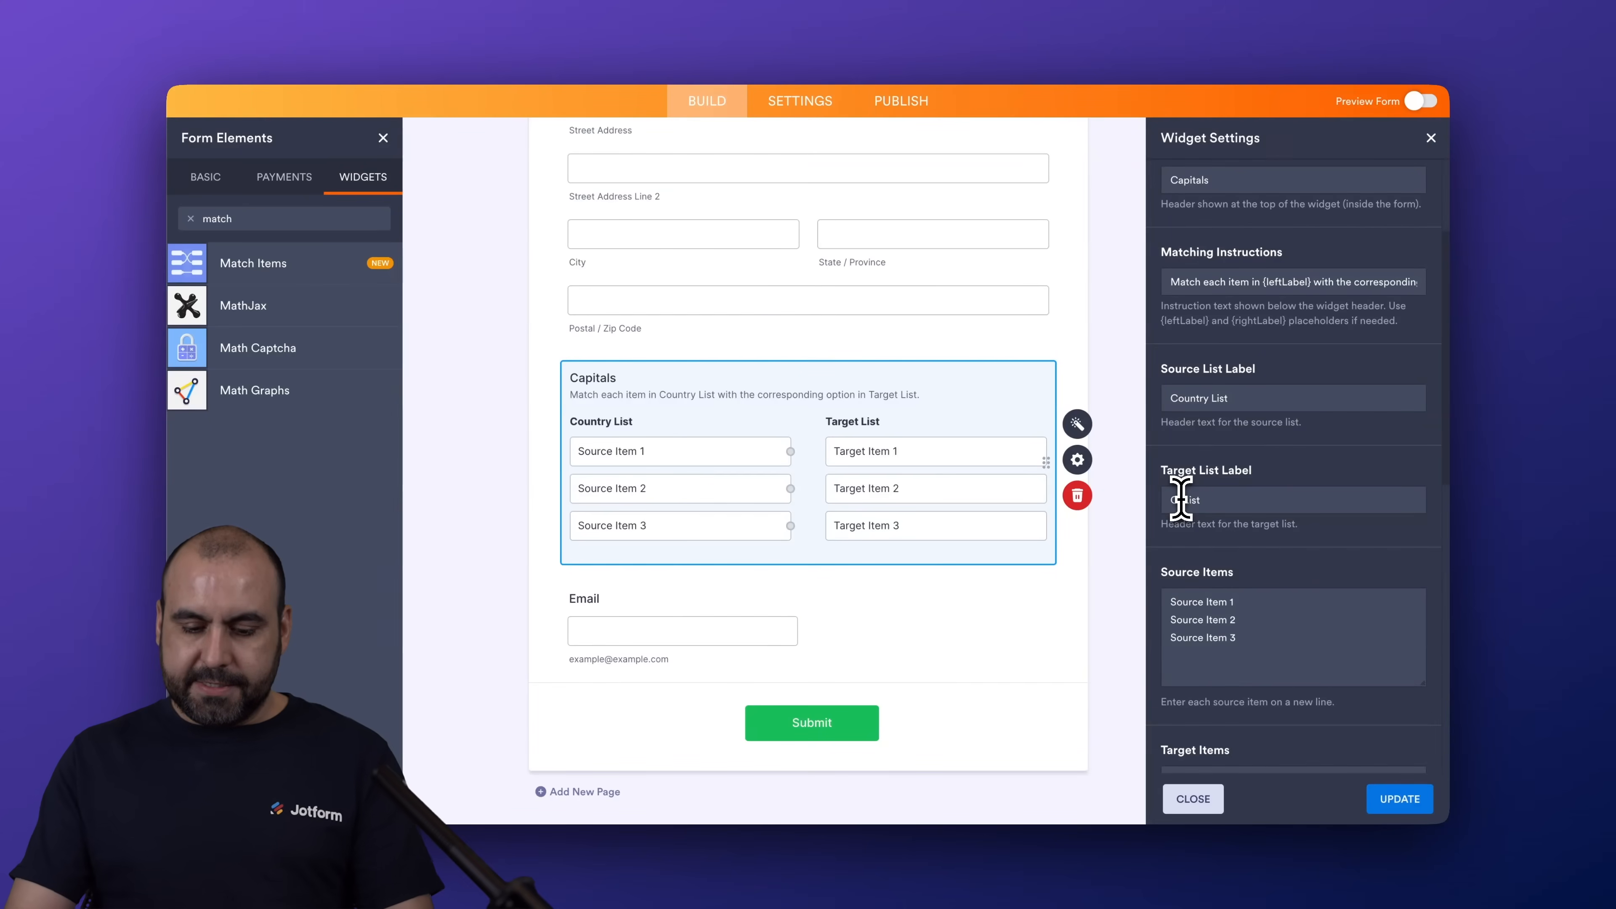
Replace the widget's default source items with Mexico, France and Thailand, one per line
{"action": "scroll", "coordinate": [1237, 599], "scroll_direction": "down", "scroll_amount": 5}
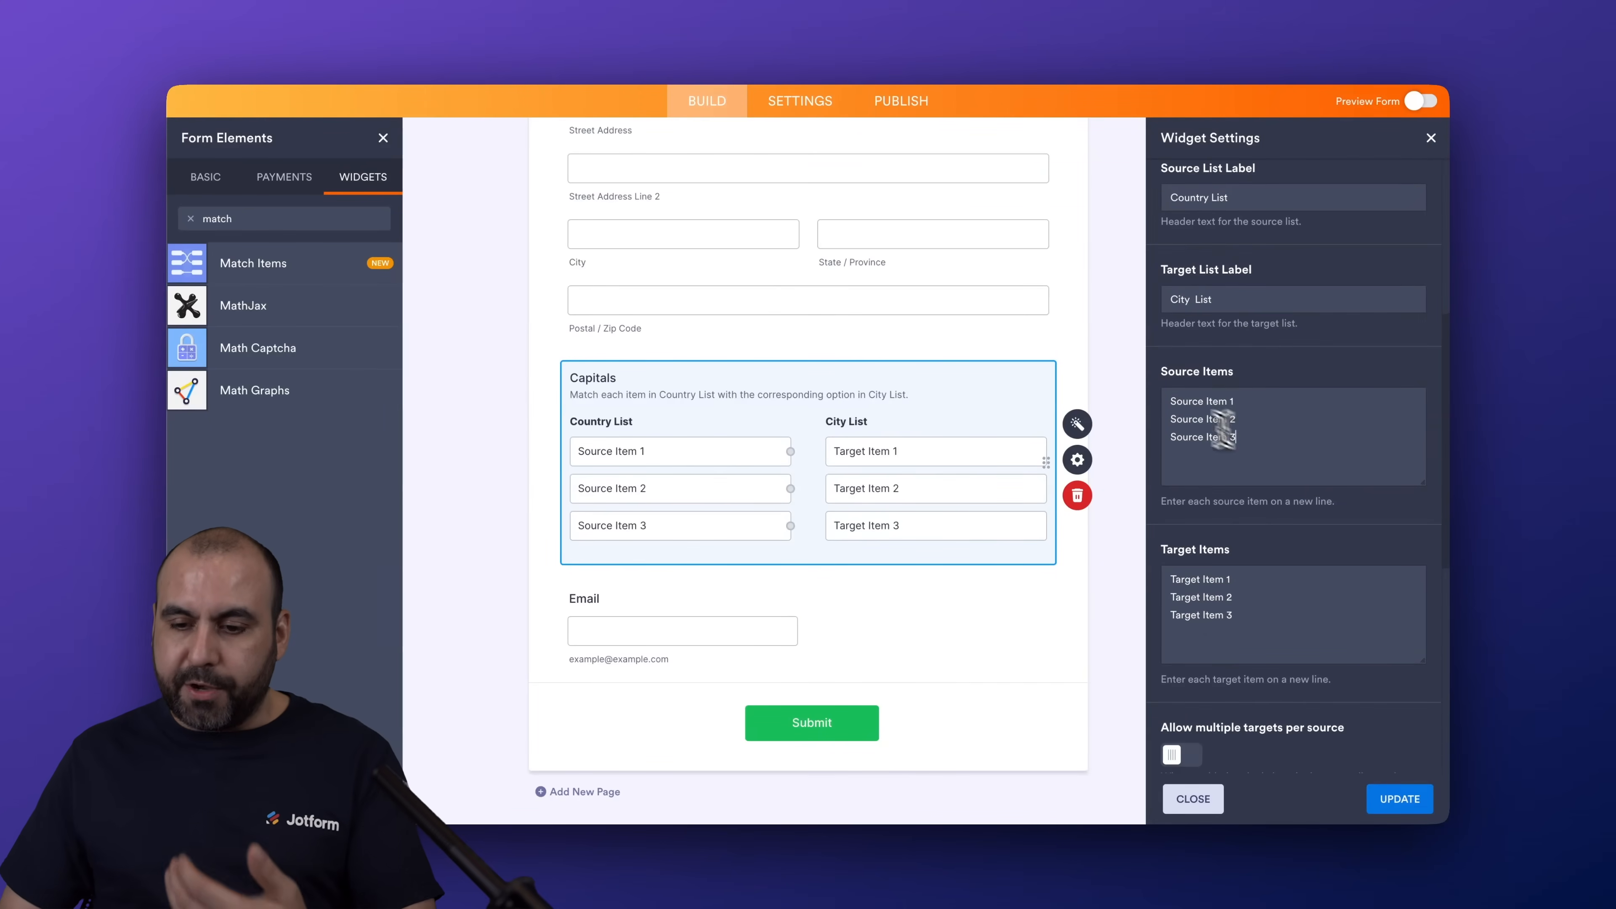
{"action": "left_click_drag", "start_coordinate": [1223, 433], "coordinate": [1140, 404]}
{"action": "type", "text": "Mexico "}
{"action": "type", "text": "Fr"}
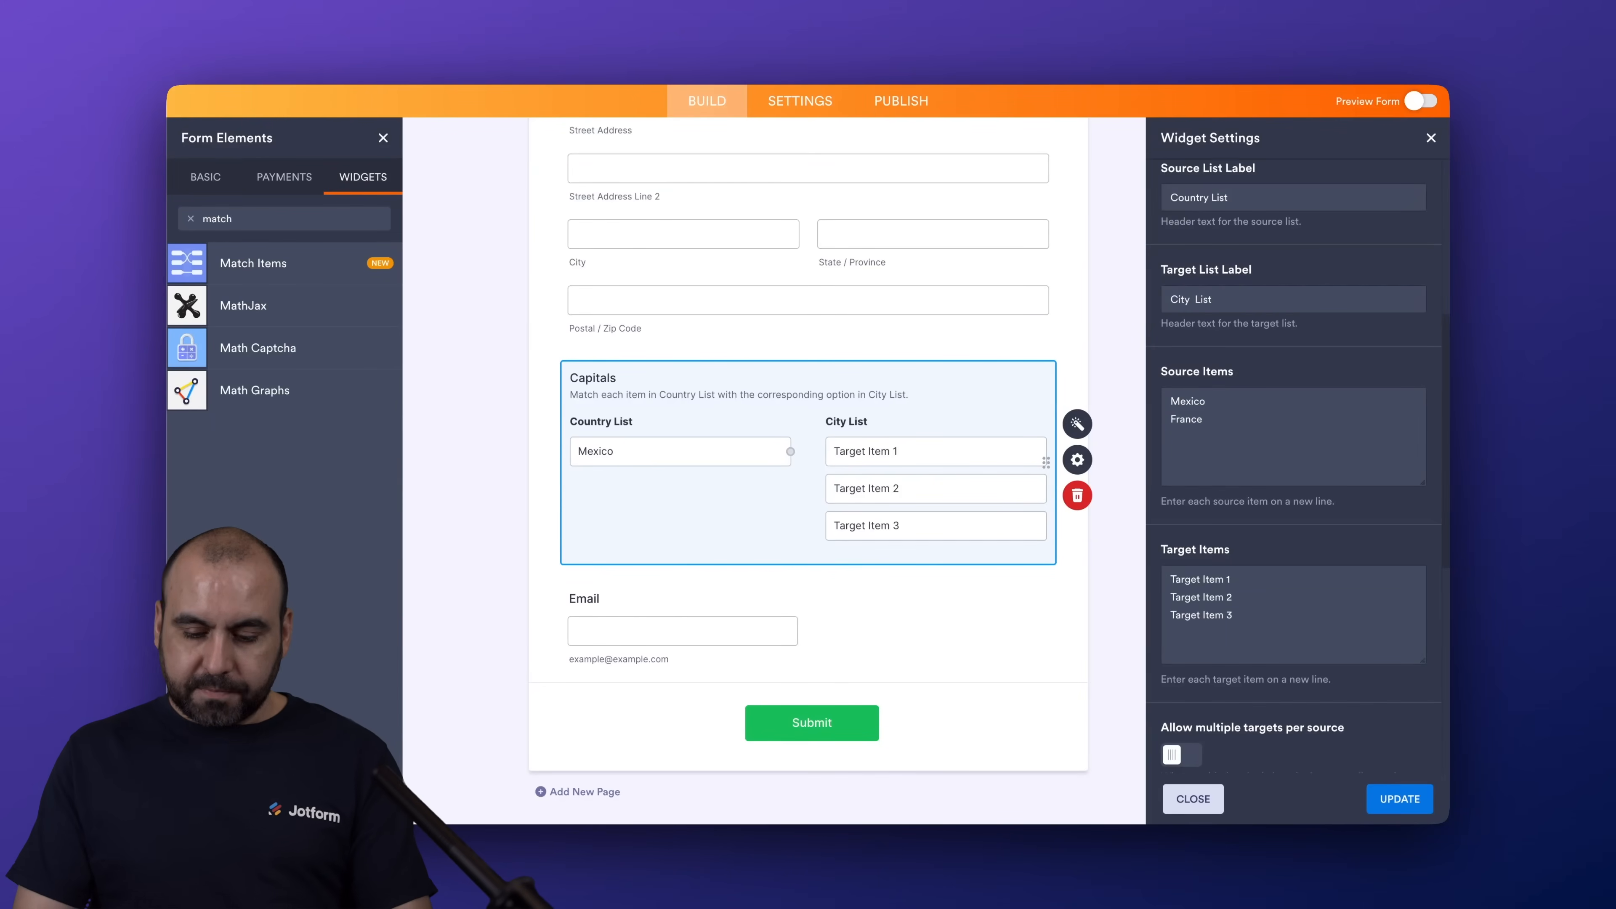
{"action": "type", "text": "ance"}
{"action": "key", "text": "Return"}
{"action": "type", "text": "Thailand"}
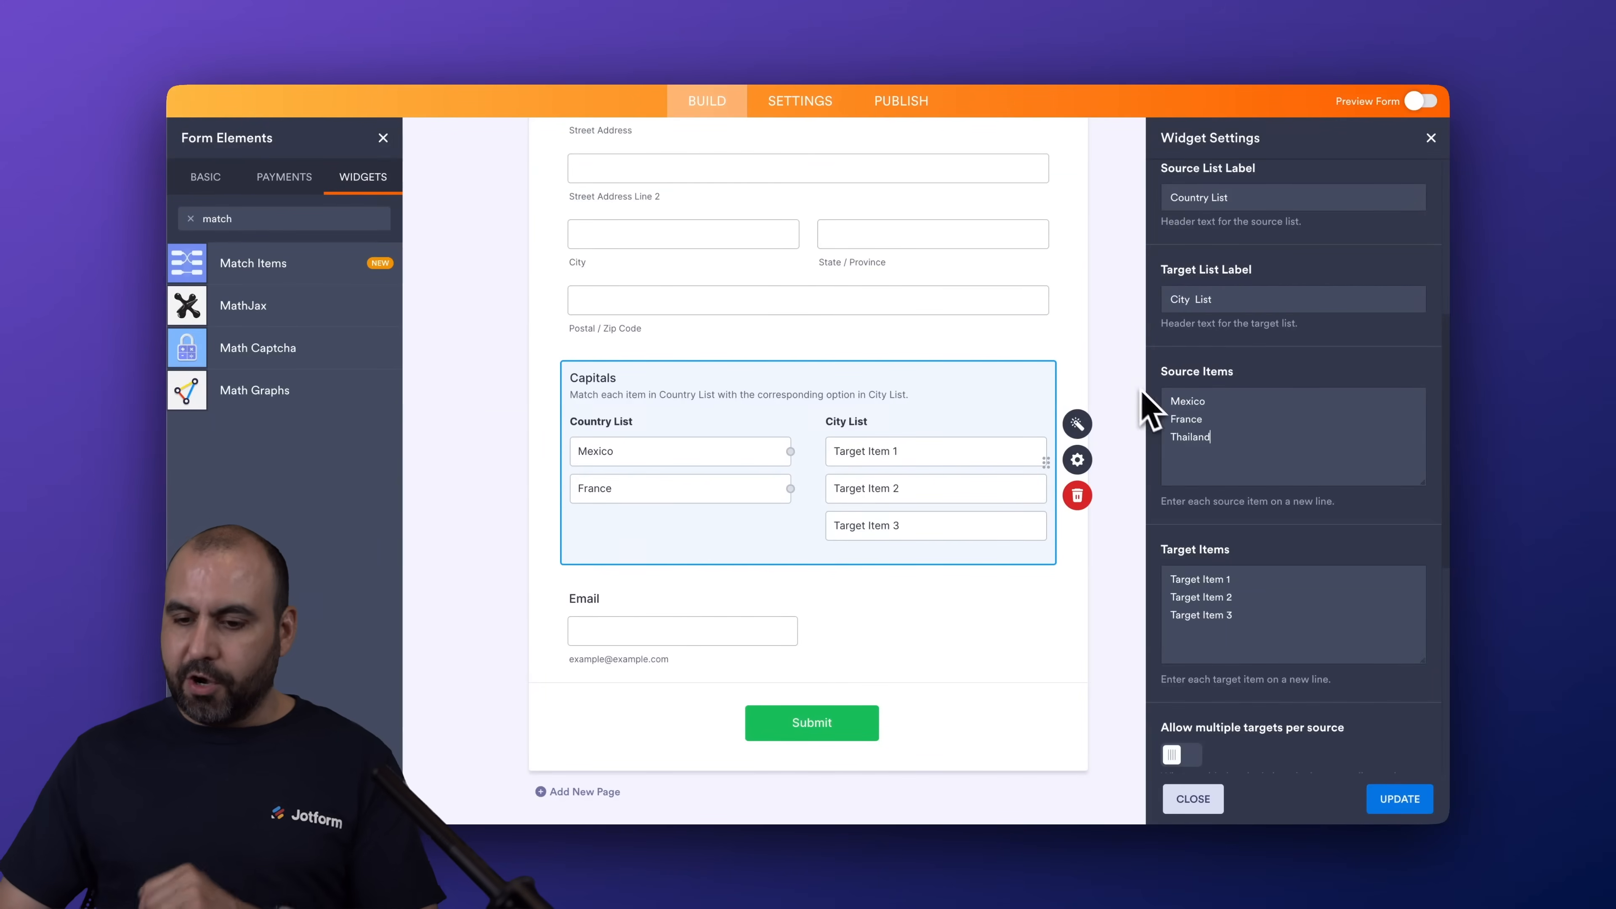
Replace the widget's default target items with Paris, Bankok and Mexico City, one per line
{"action": "left_click_drag", "start_coordinate": [1237, 617], "coordinate": [1155, 576]}
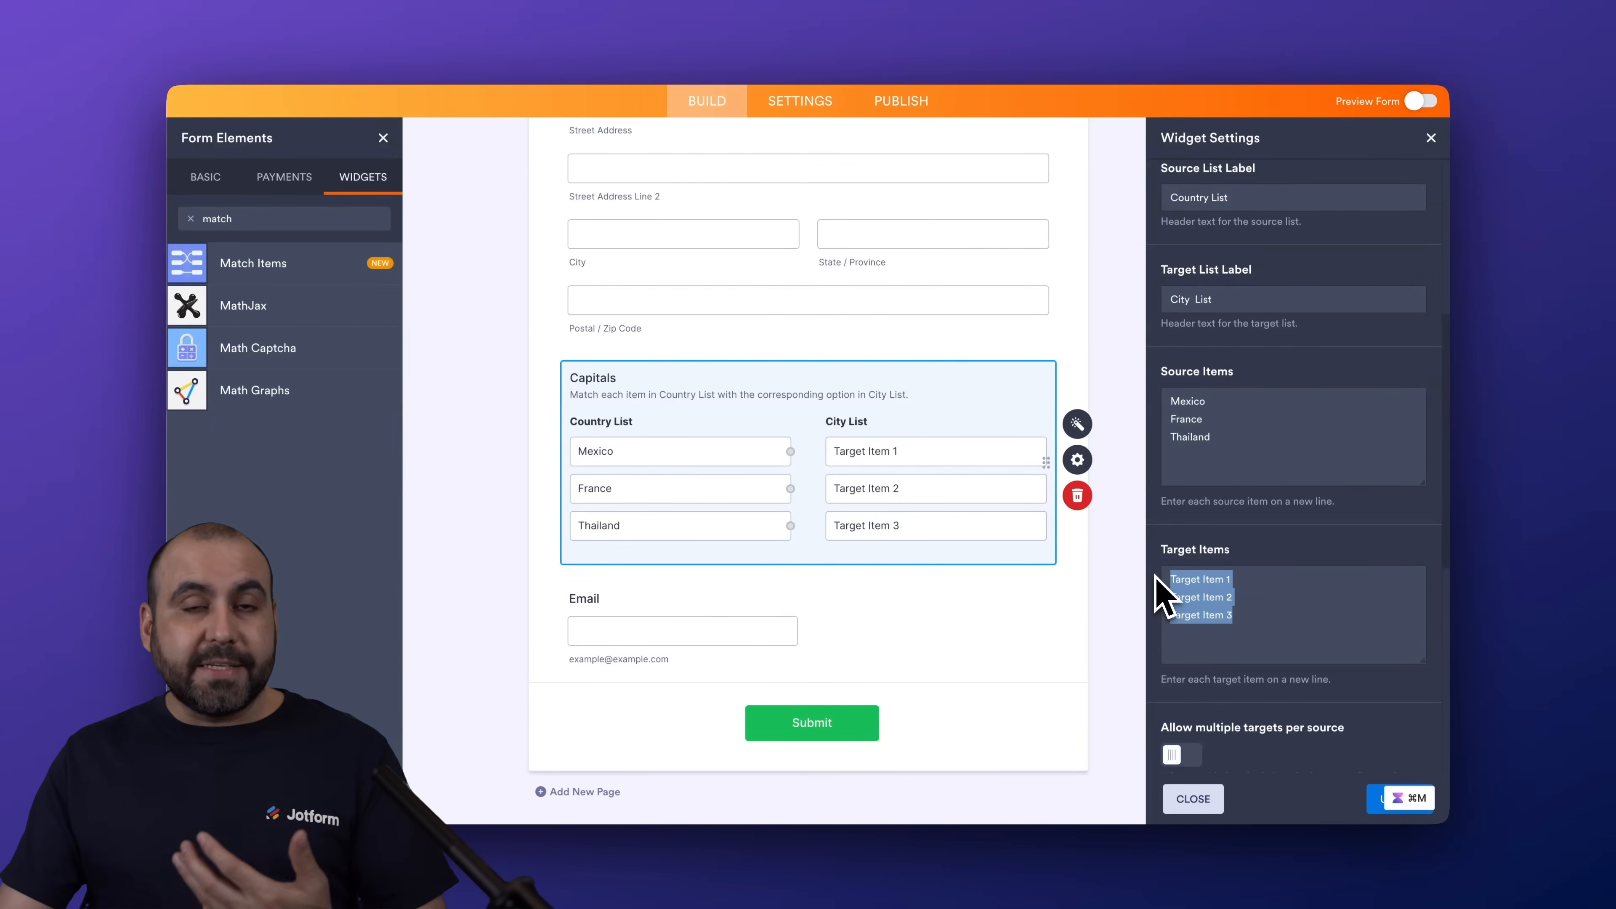
{"action": "key", "text": "BackSpace"}
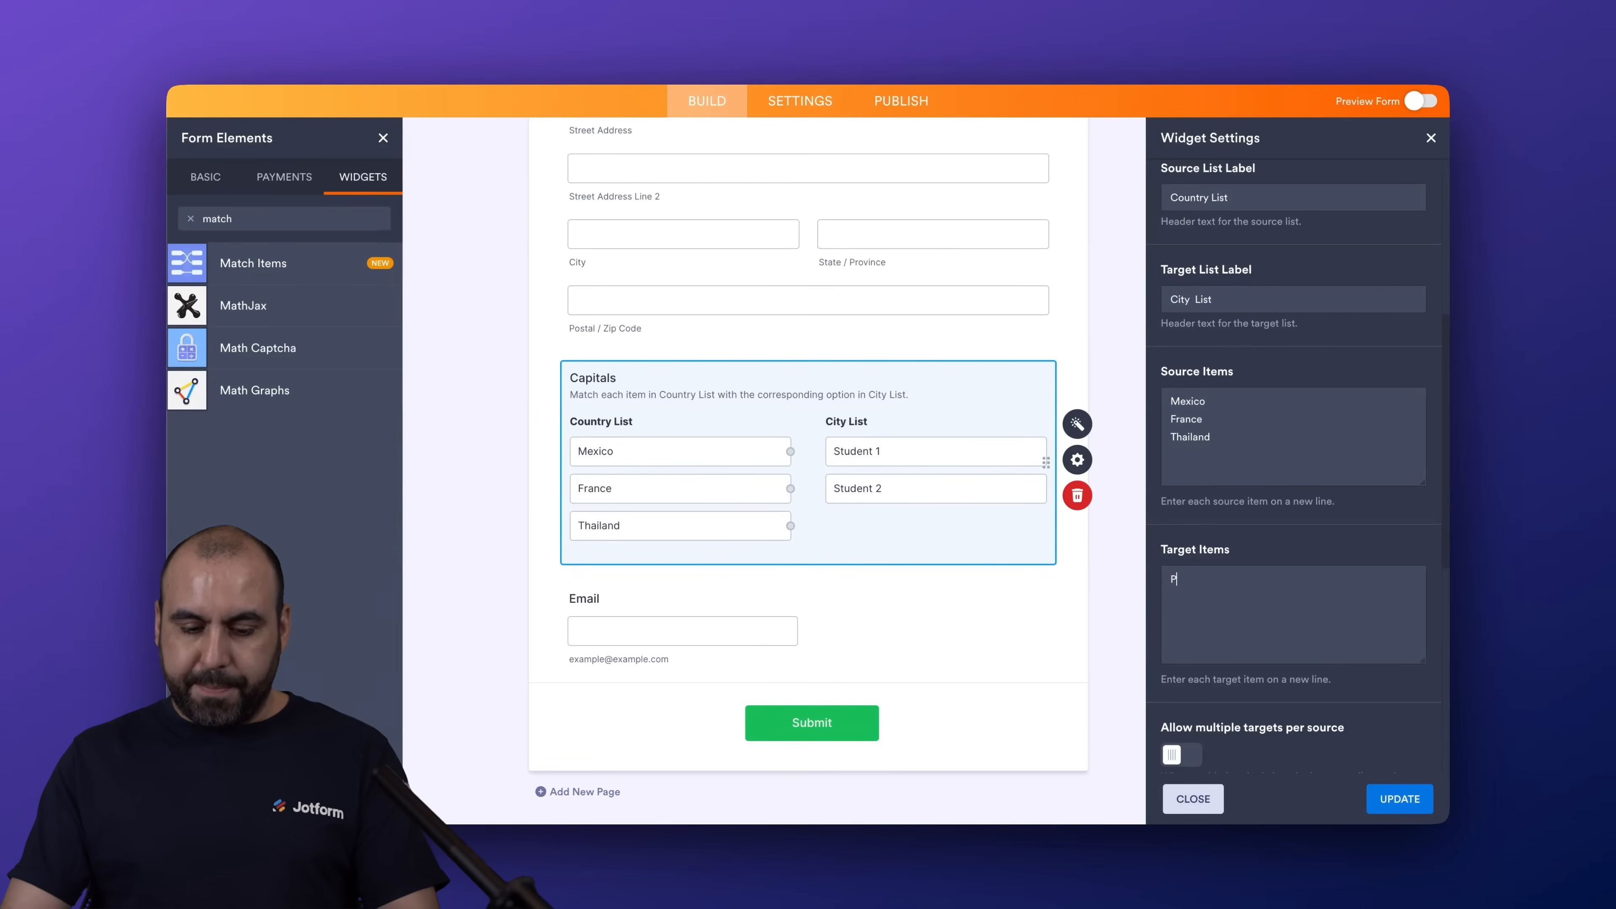
{"action": "type", "text": "Paris "}
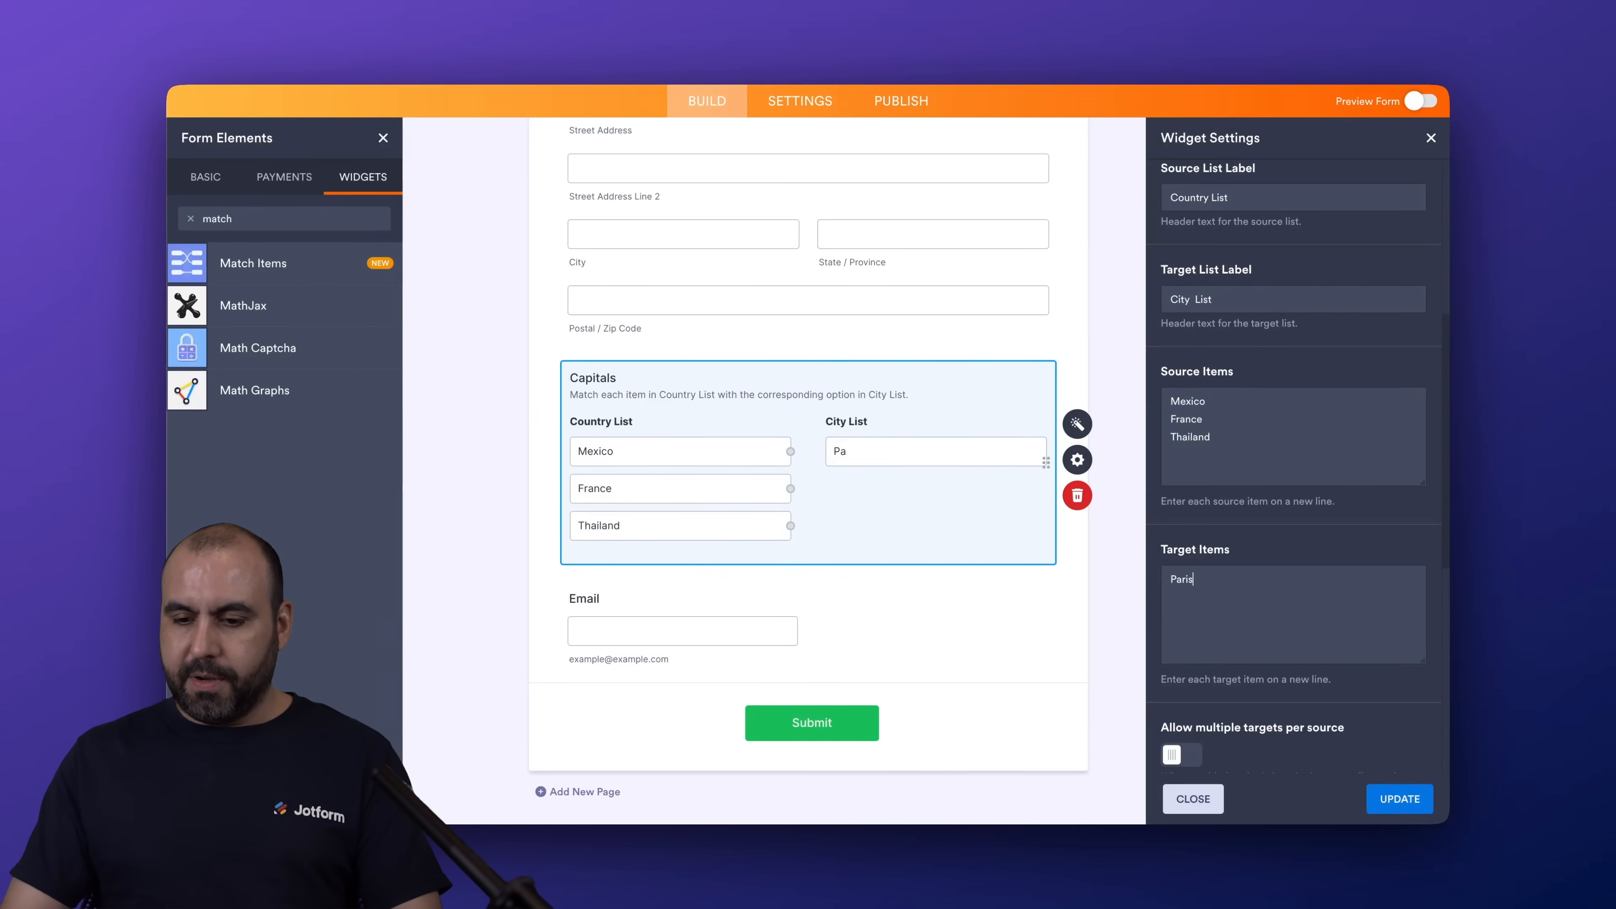
{"action": "type", "text": "Bankok "}
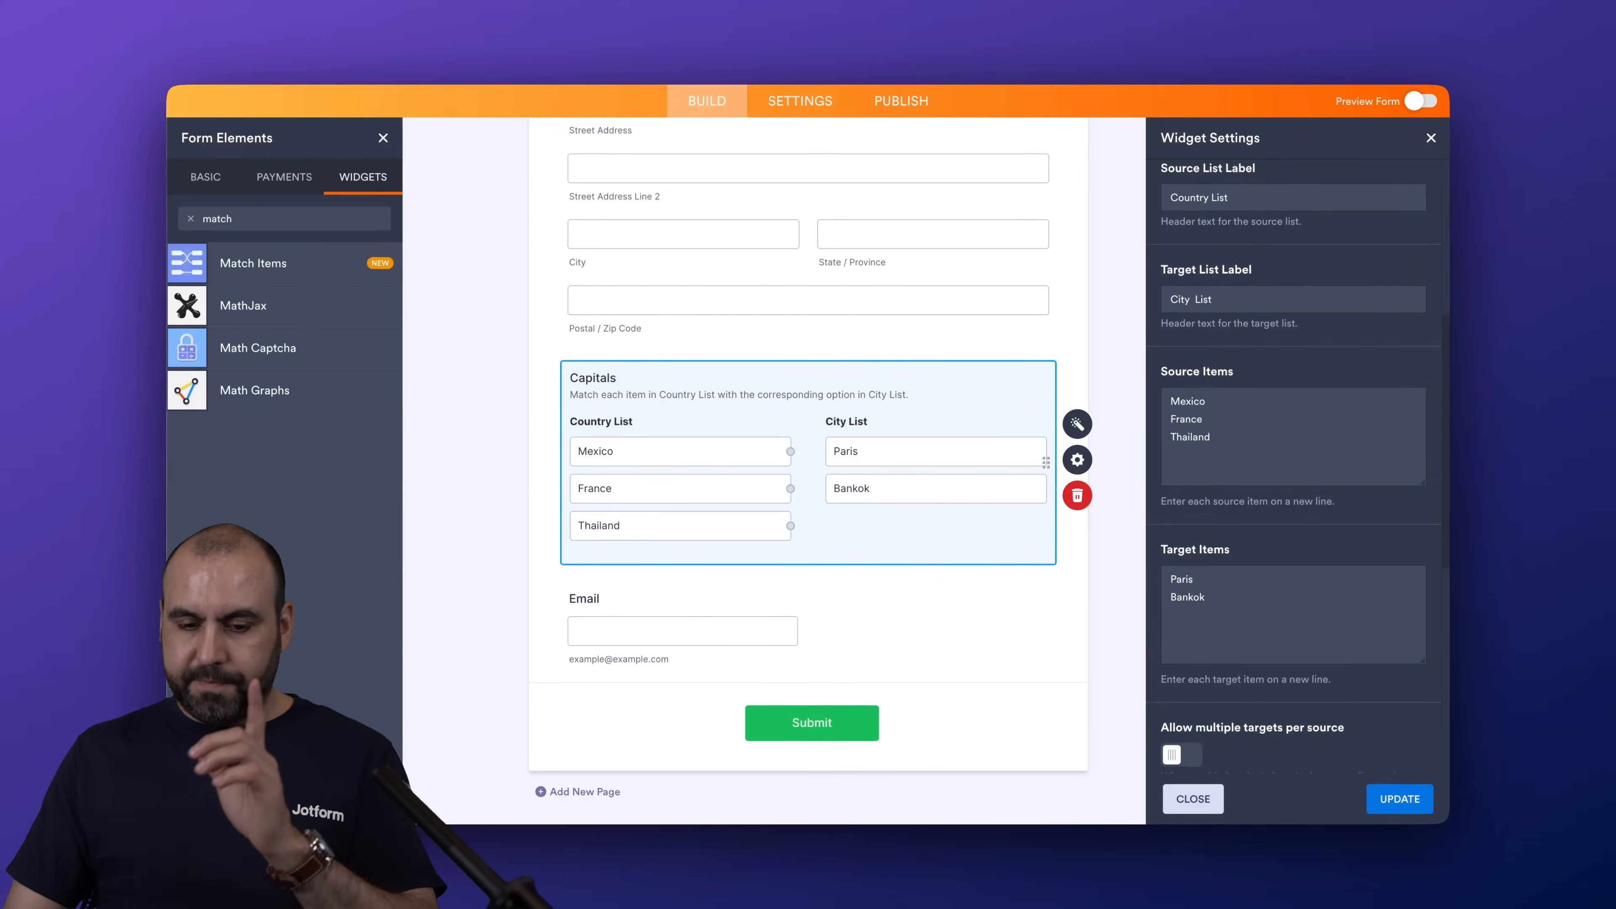
{"action": "type", "text": "Mexico City"}
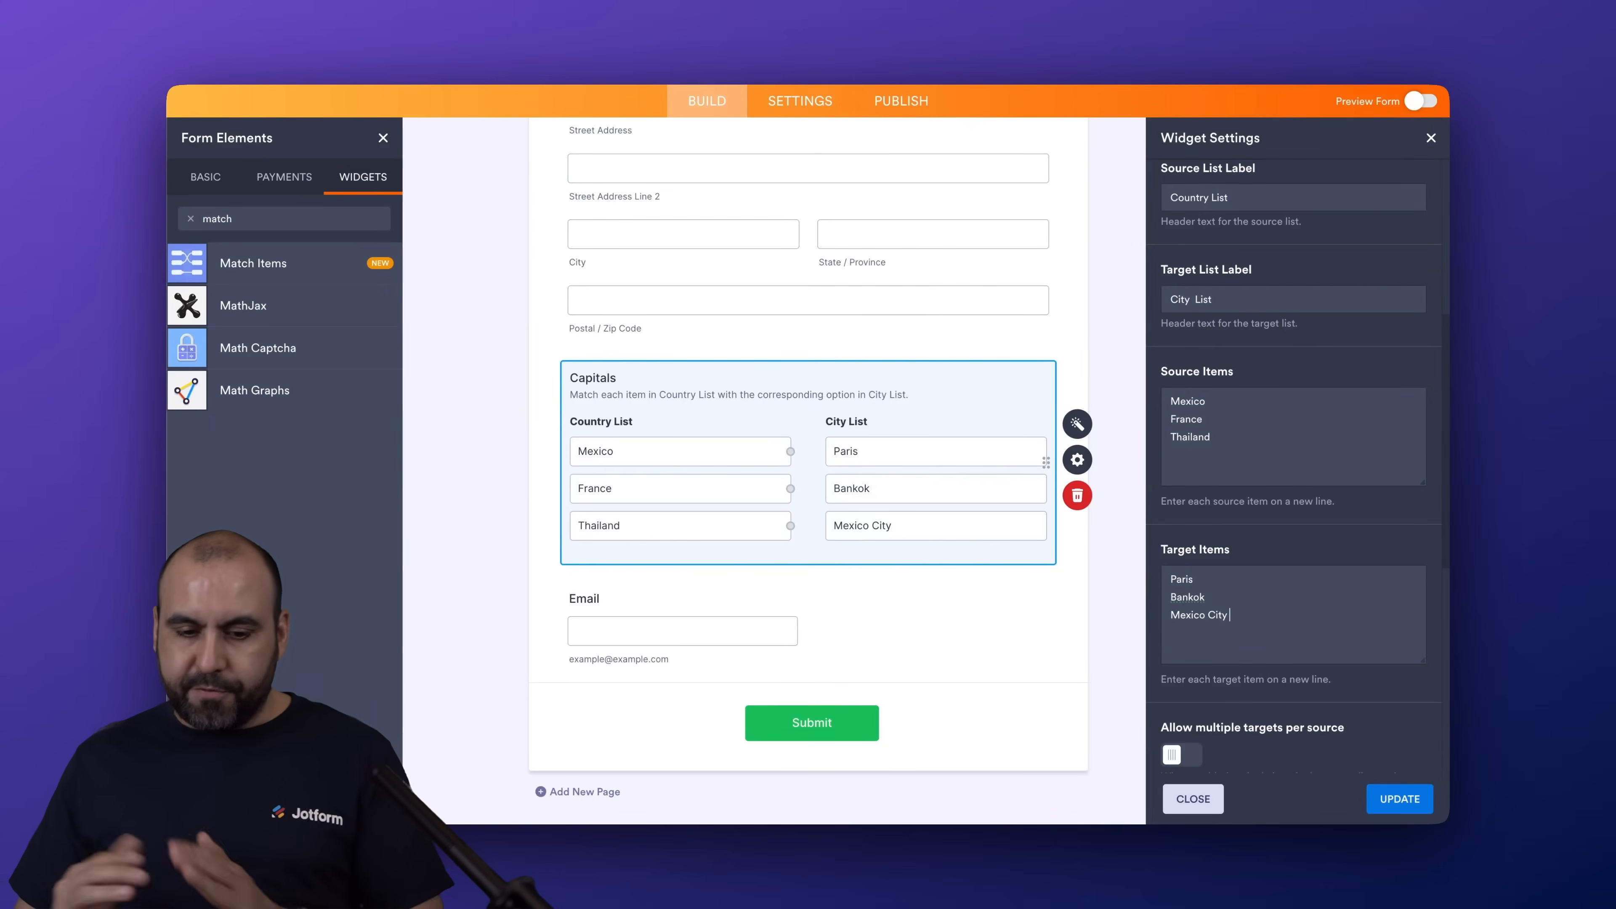
Set the widget's color assignment to Random assign and update it
{"action": "scroll", "coordinate": [1251, 625], "scroll_direction": "down", "scroll_amount": 7}
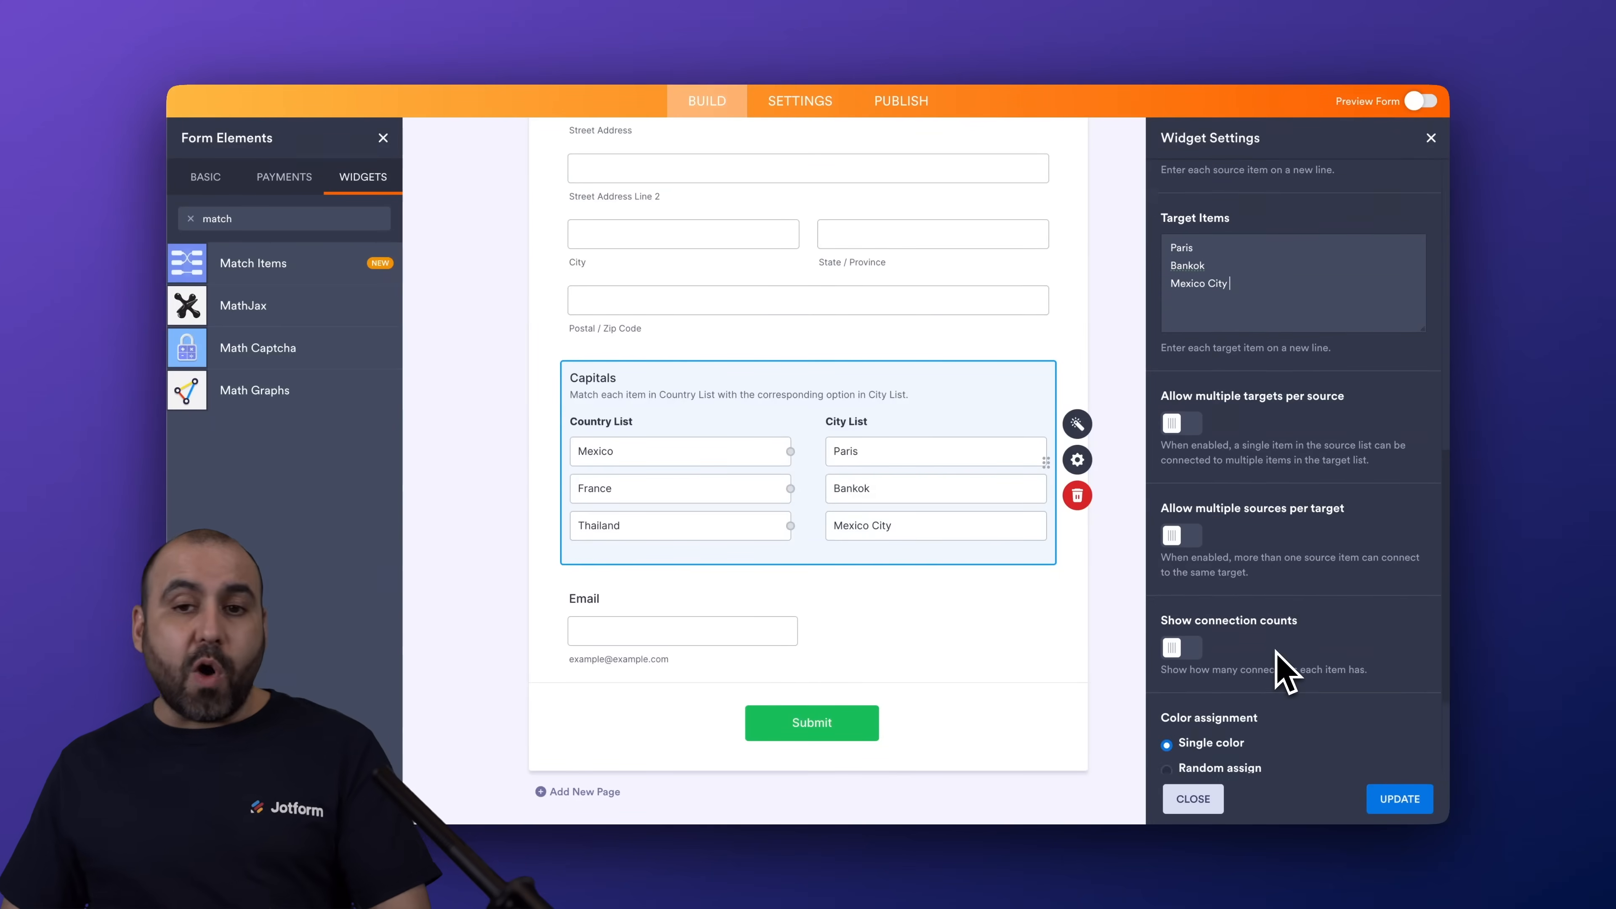
{"action": "scroll", "coordinate": [1277, 653], "scroll_direction": "down", "scroll_amount": 2}
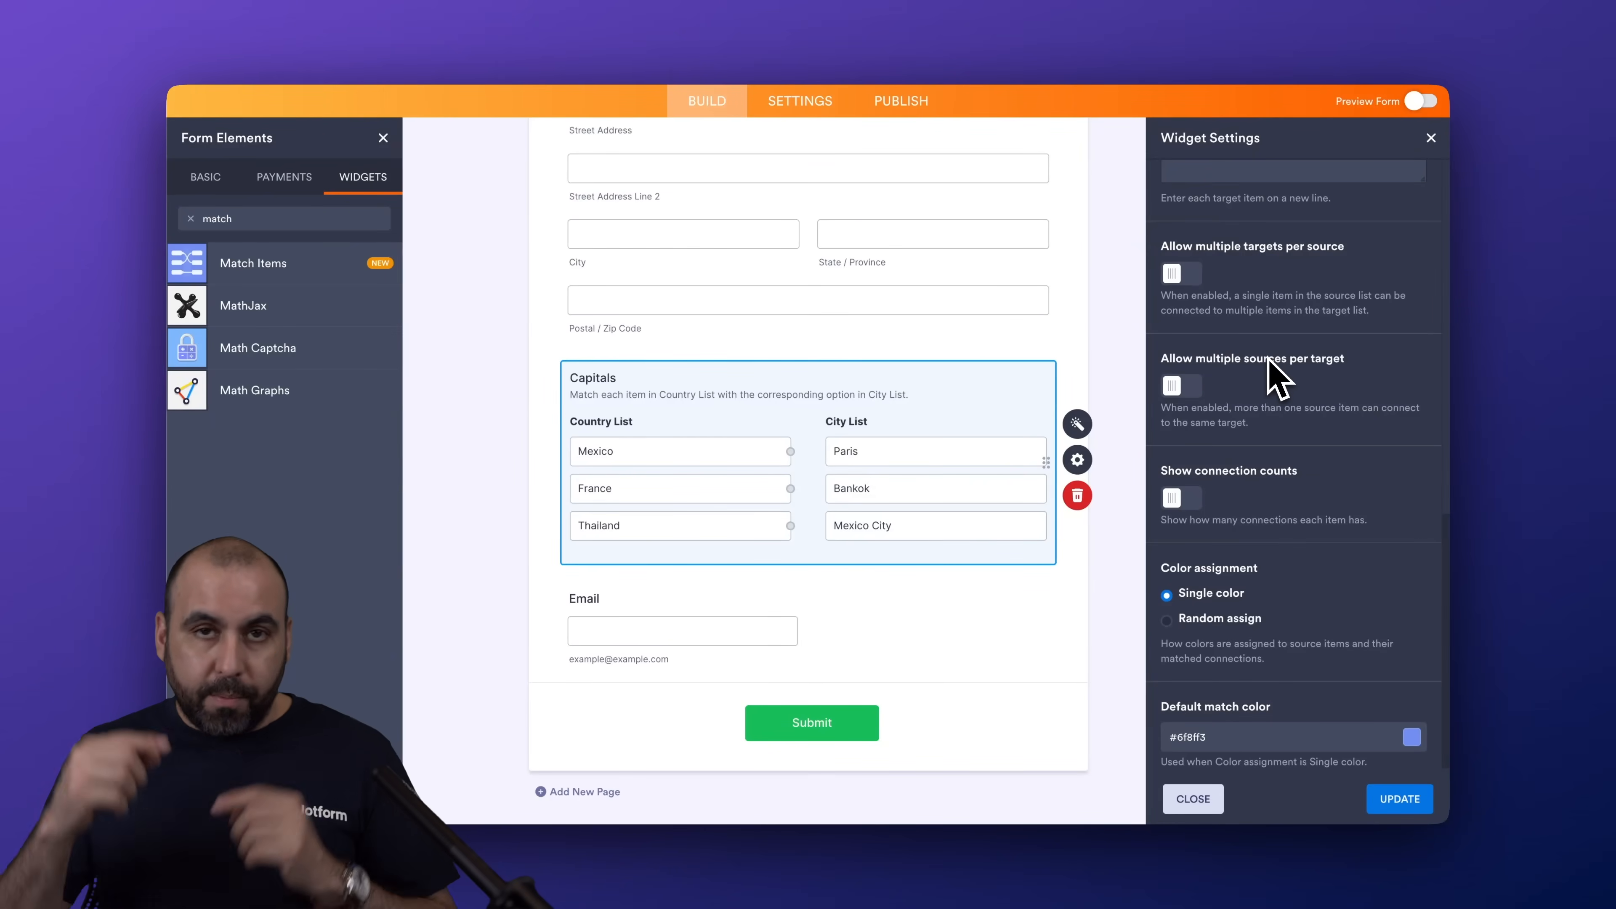
{"action": "scroll", "coordinate": [1263, 503], "scroll_direction": "down", "scroll_amount": 1}
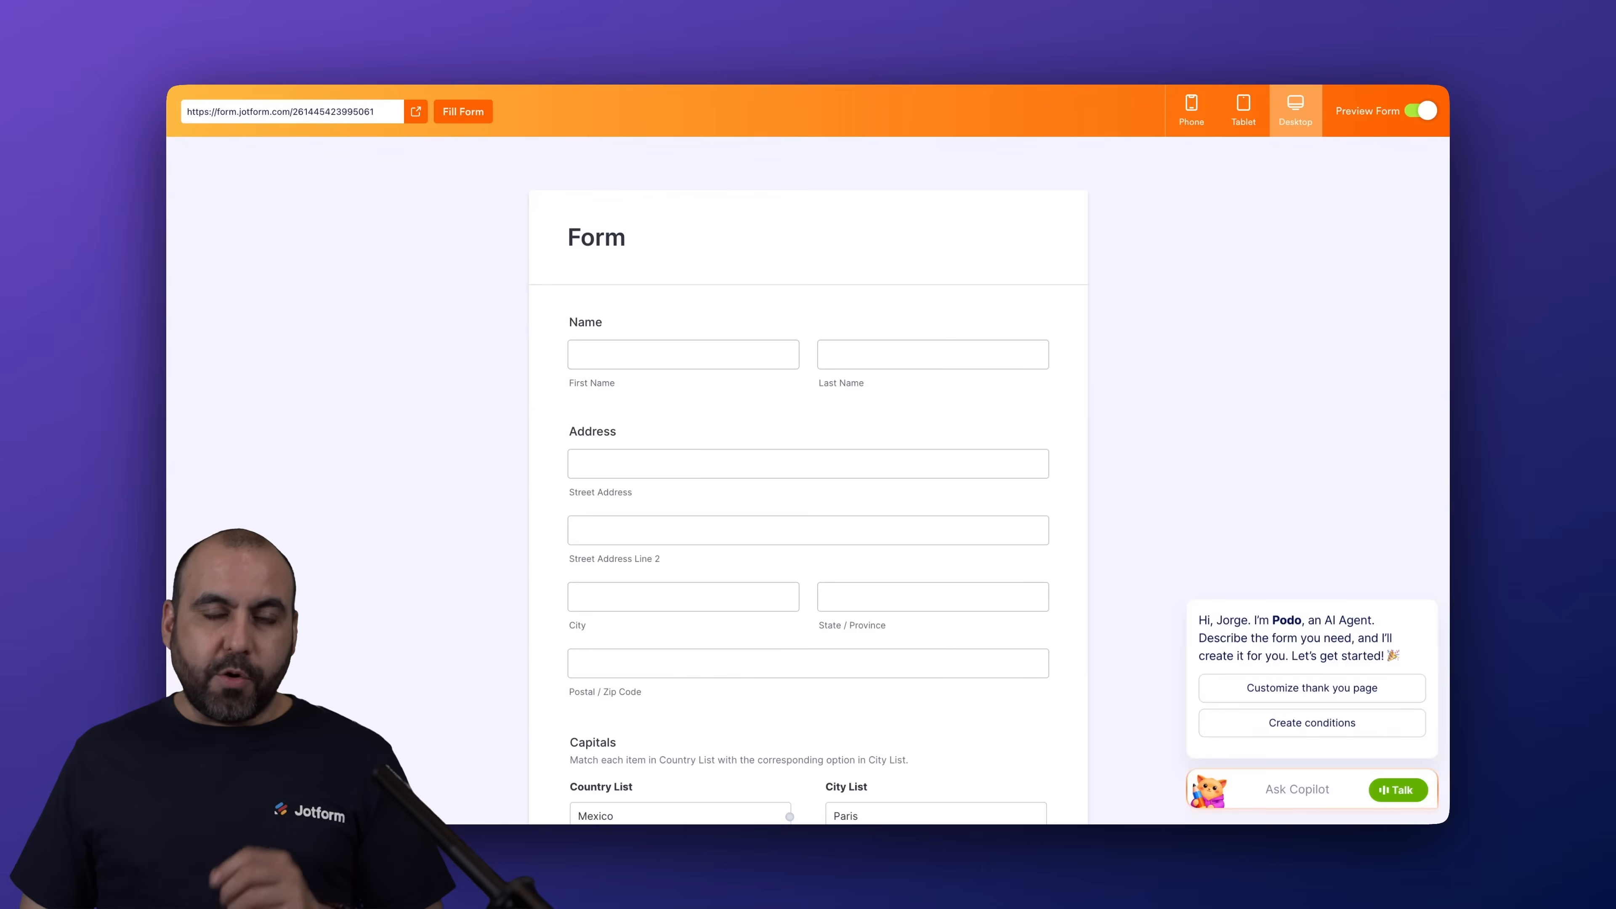
Test the Capitals question in the preview by matching Mexico to Mexico City, France to Paris and Thailand to Bankok, and return to editing
{"action": "scroll", "coordinate": [1130, 378], "scroll_direction": "down", "scroll_amount": 3}
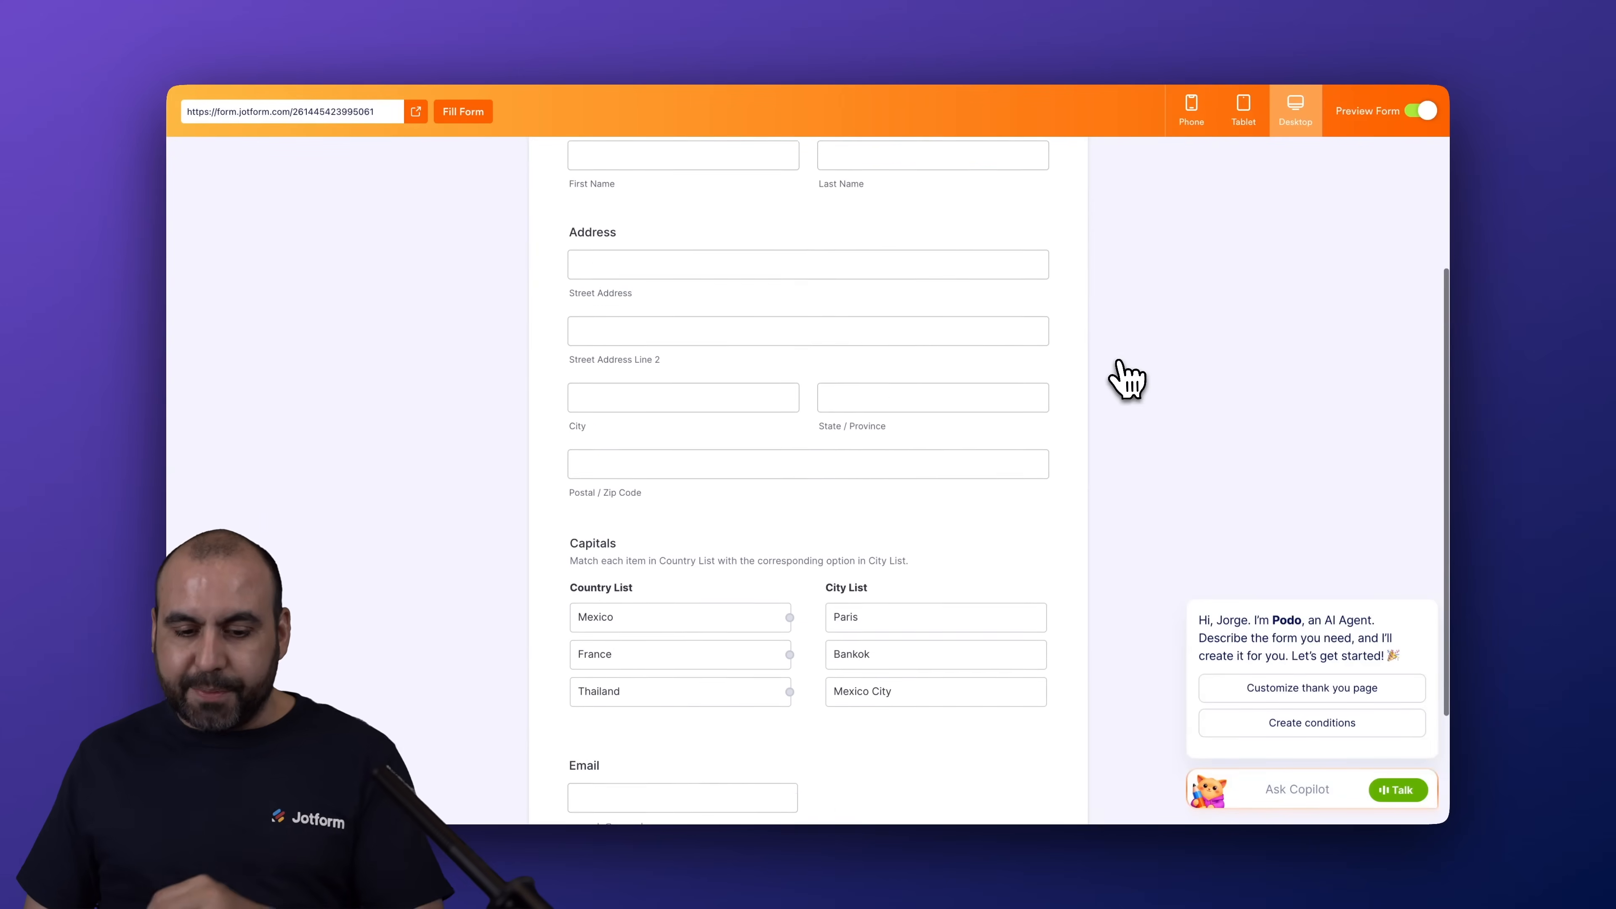
{"action": "scroll", "coordinate": [1129, 379], "scroll_direction": "down", "scroll_amount": 4}
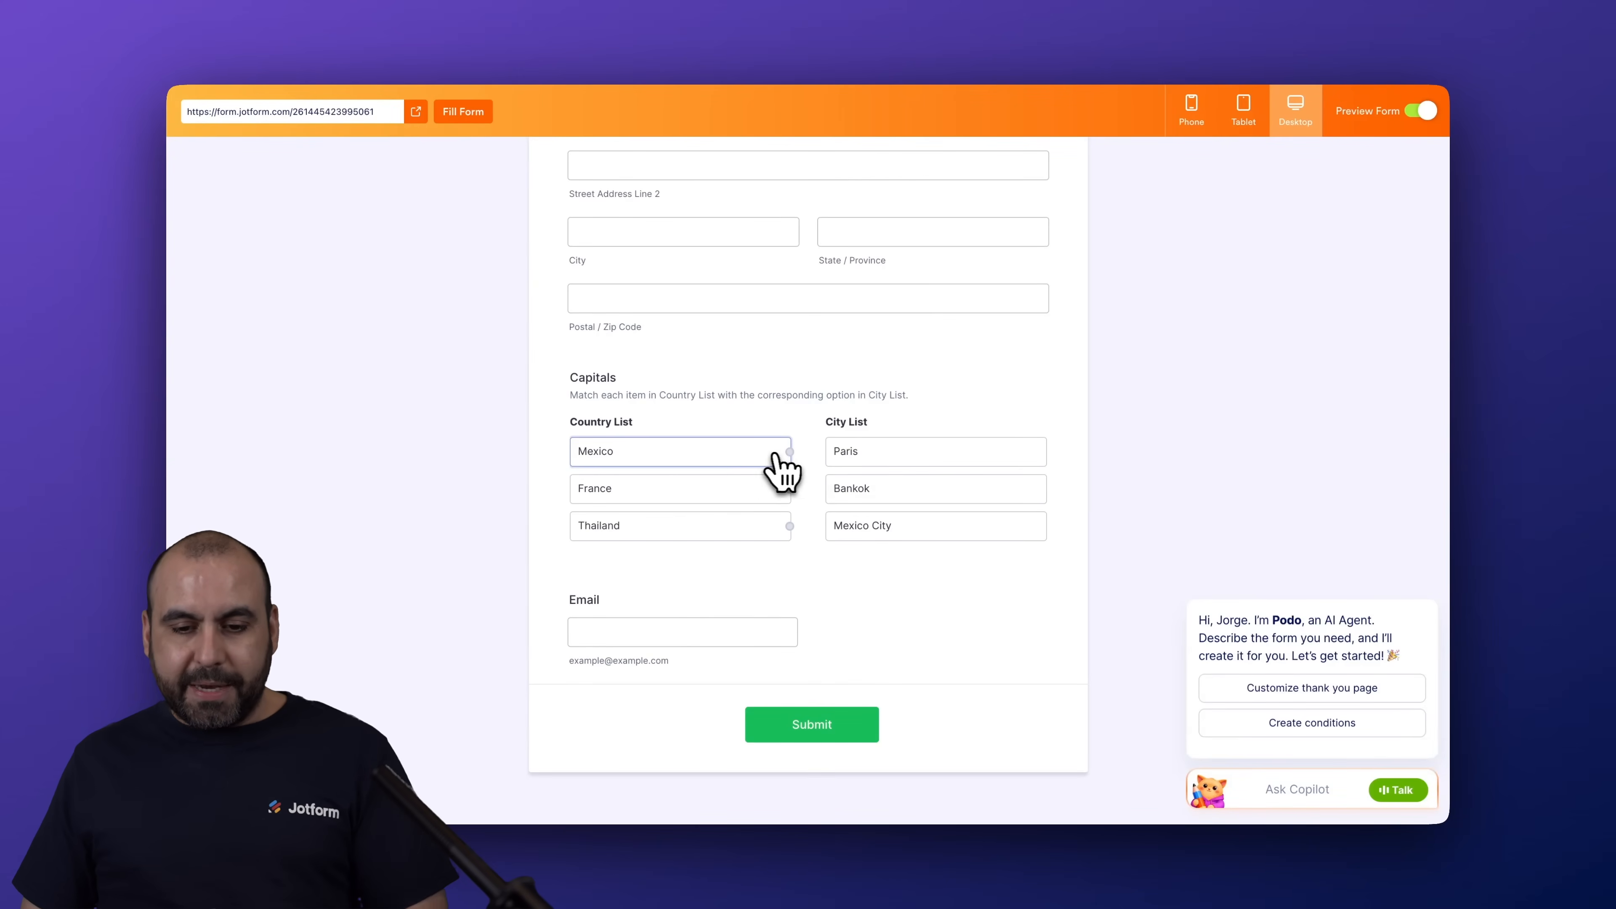
{"action": "left_click_drag", "start_coordinate": [838, 529], "coordinate": [836, 528]}
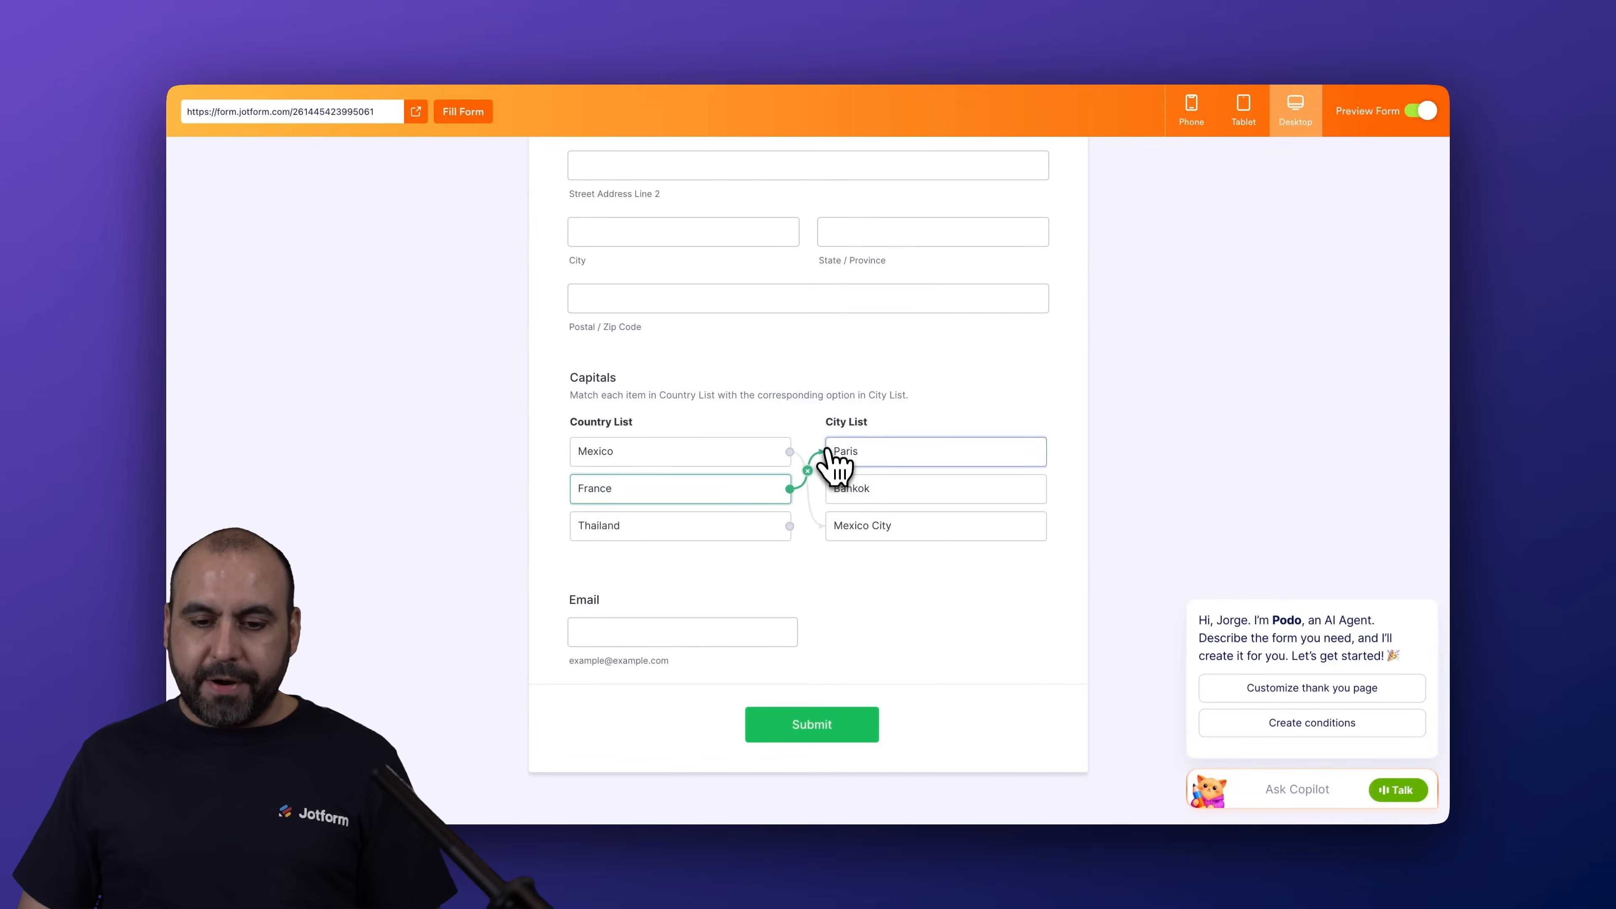
{"action": "left_click_drag", "start_coordinate": [839, 488], "coordinate": [839, 489]}
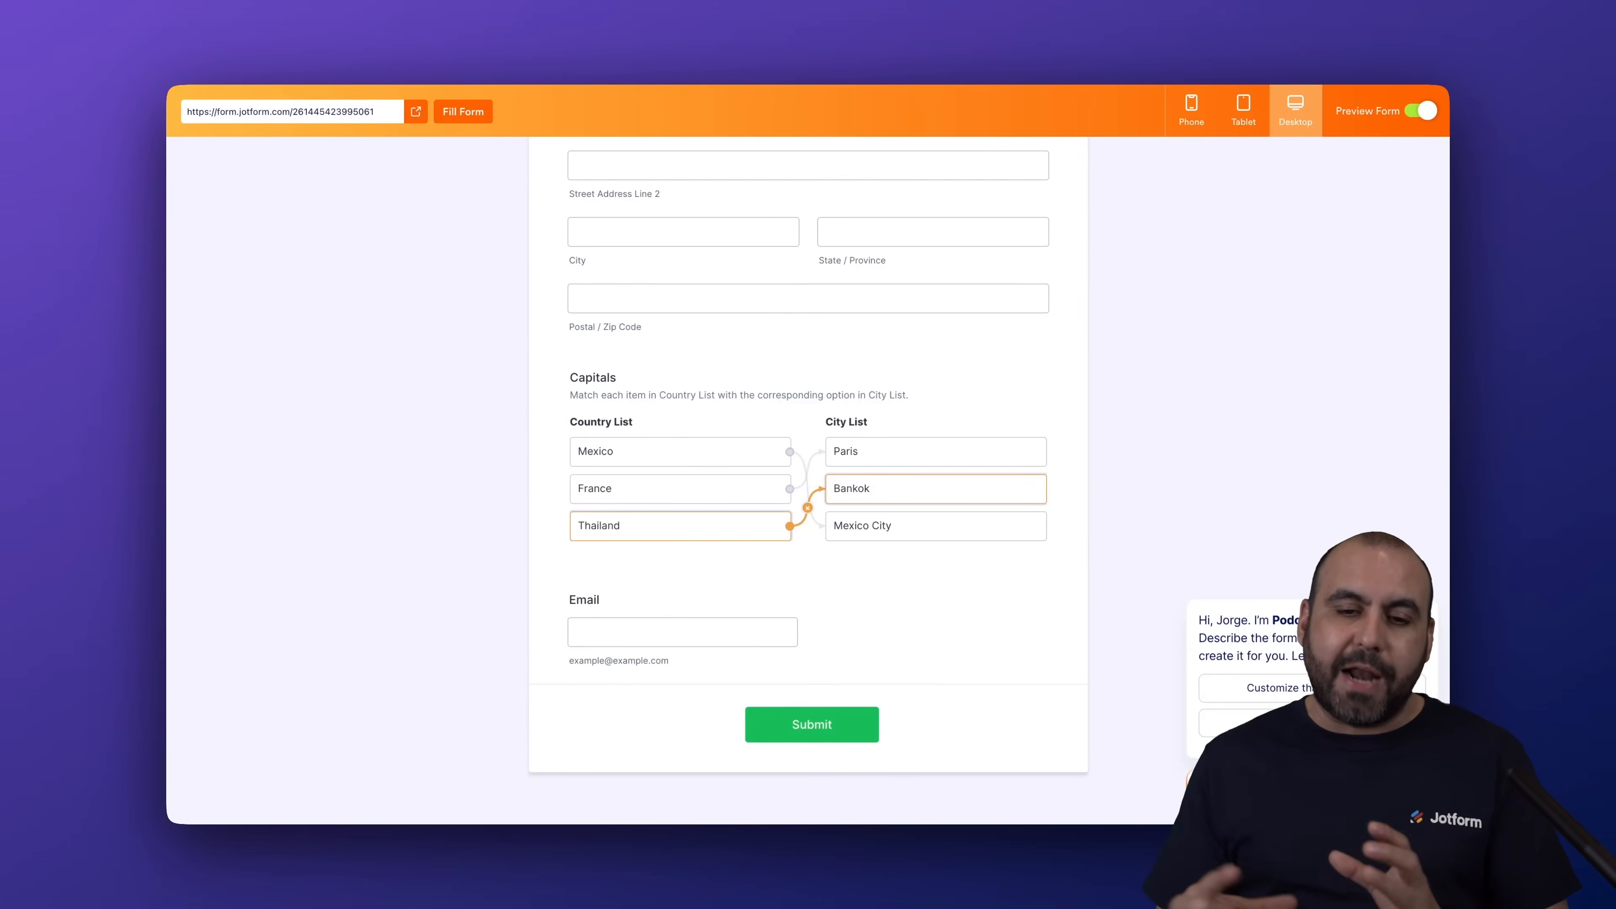
{"action": "left_click", "coordinate": [1418, 113]}
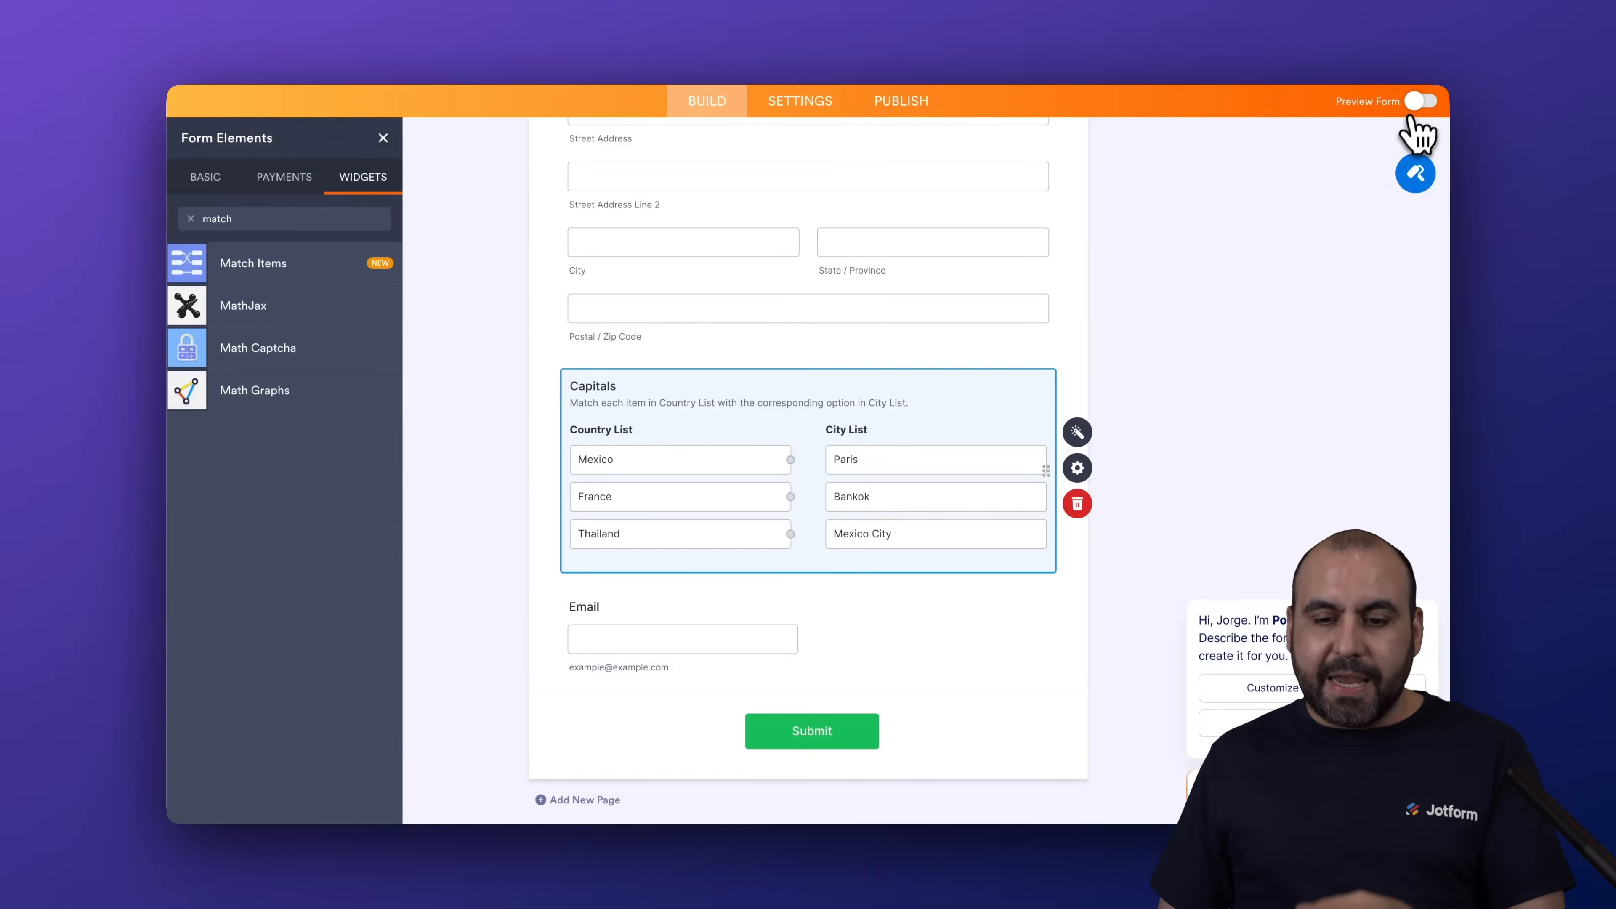
Enable multiple targets per source, multiple sources per target and connection counts in the Capitals widget's settings
{"action": "left_click", "coordinate": [1080, 439]}
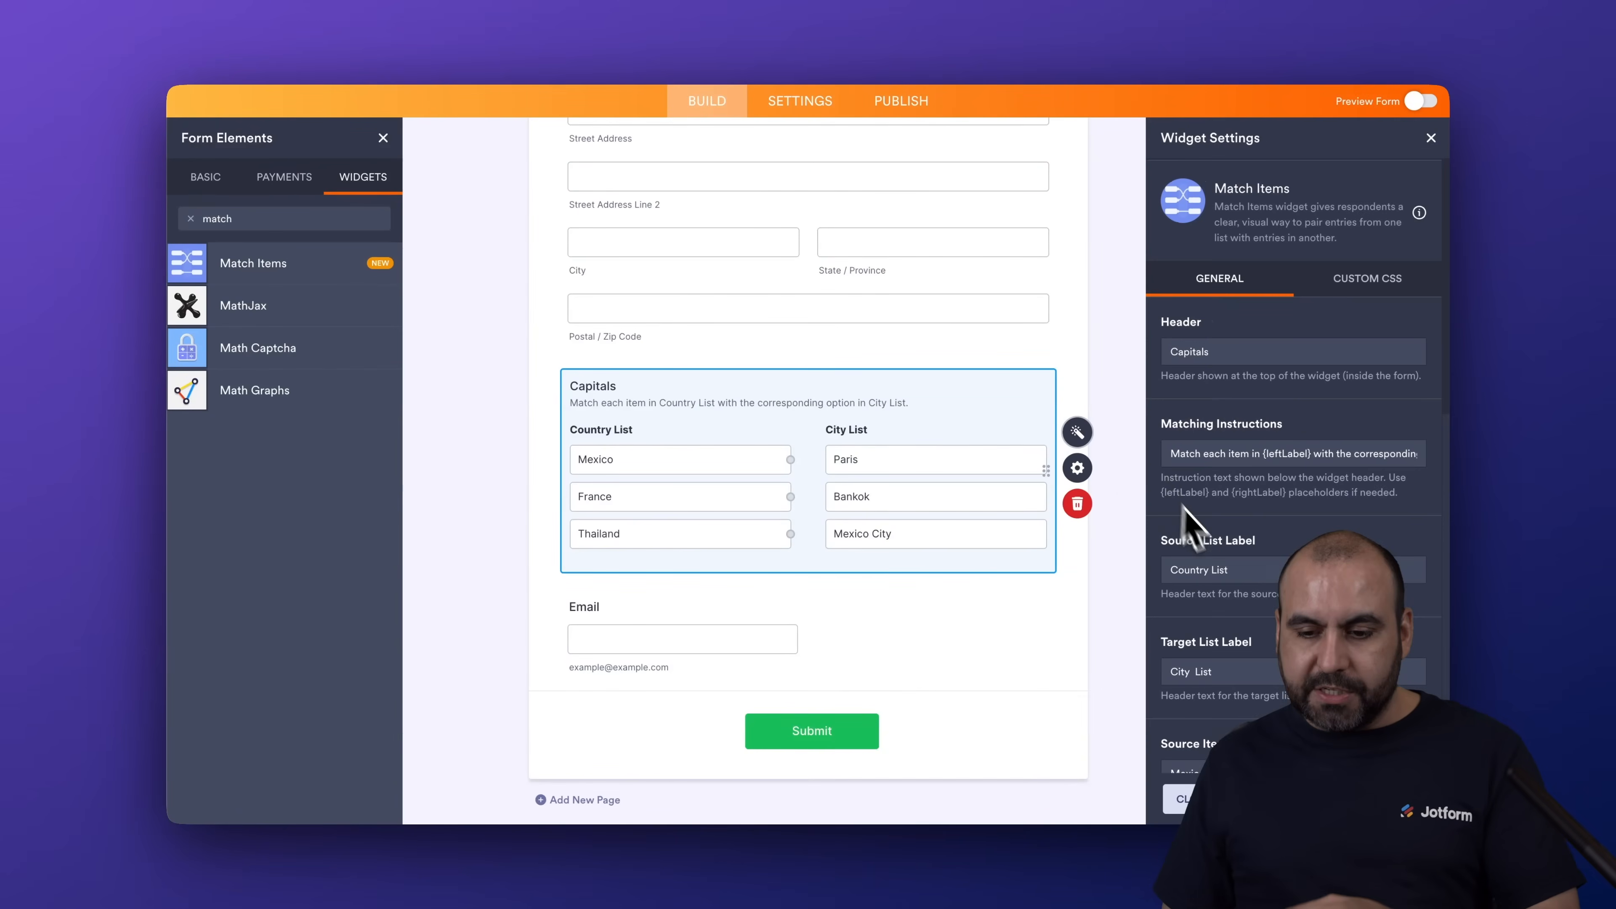
{"action": "scroll", "coordinate": [1196, 535], "scroll_direction": "down", "scroll_amount": 10}
{"action": "left_click", "coordinate": [1182, 266]}
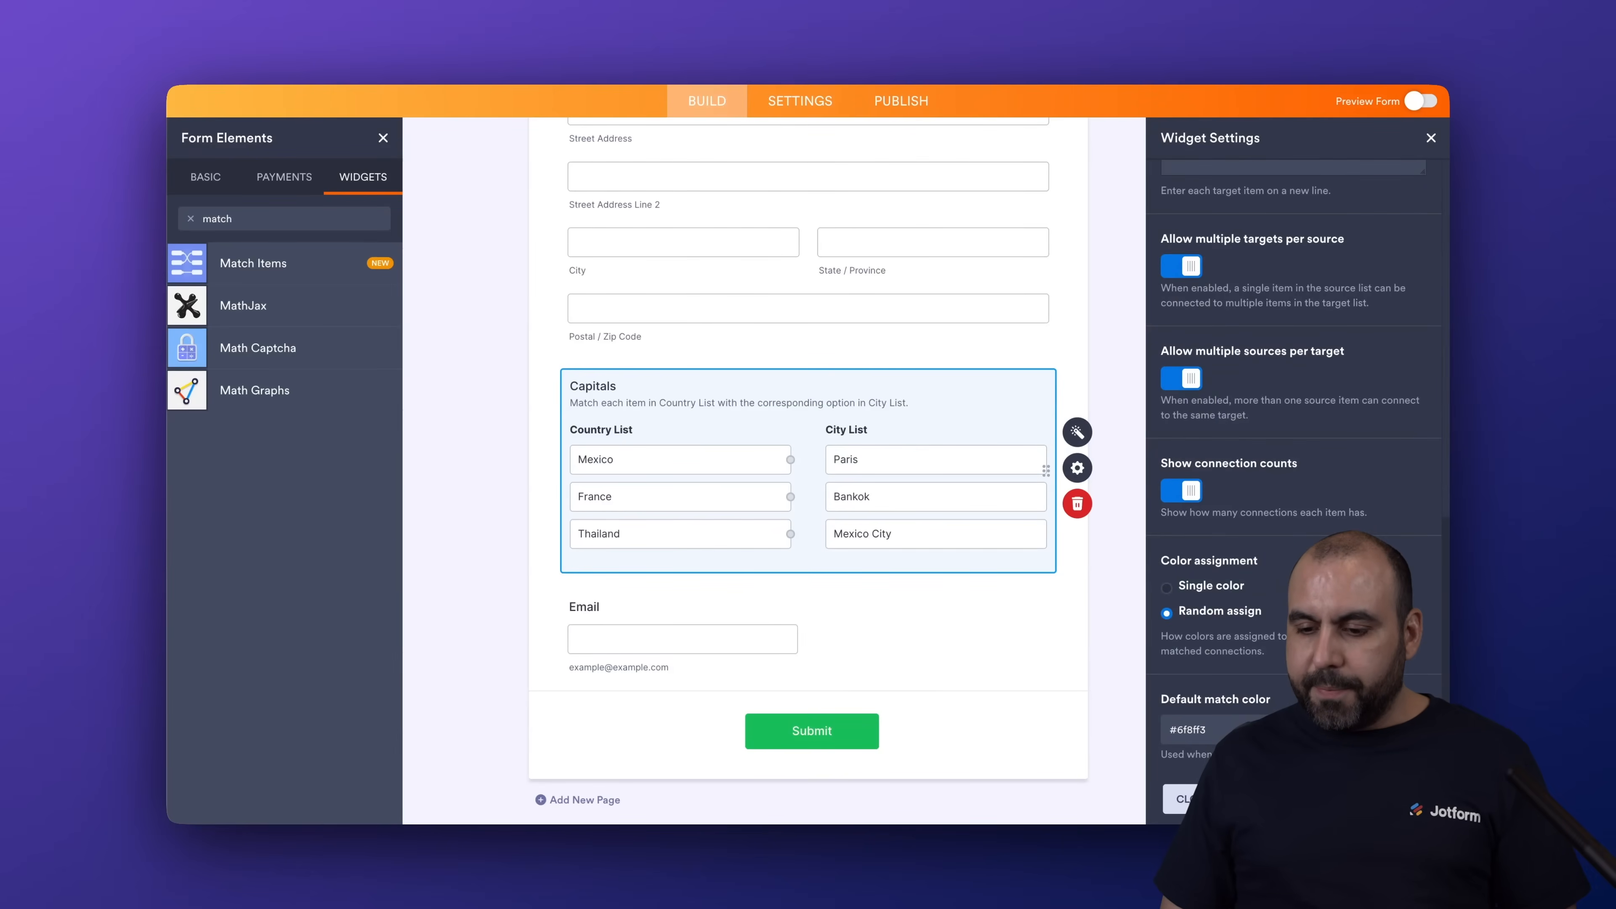
{"action": "left_click", "coordinate": [1431, 137]}
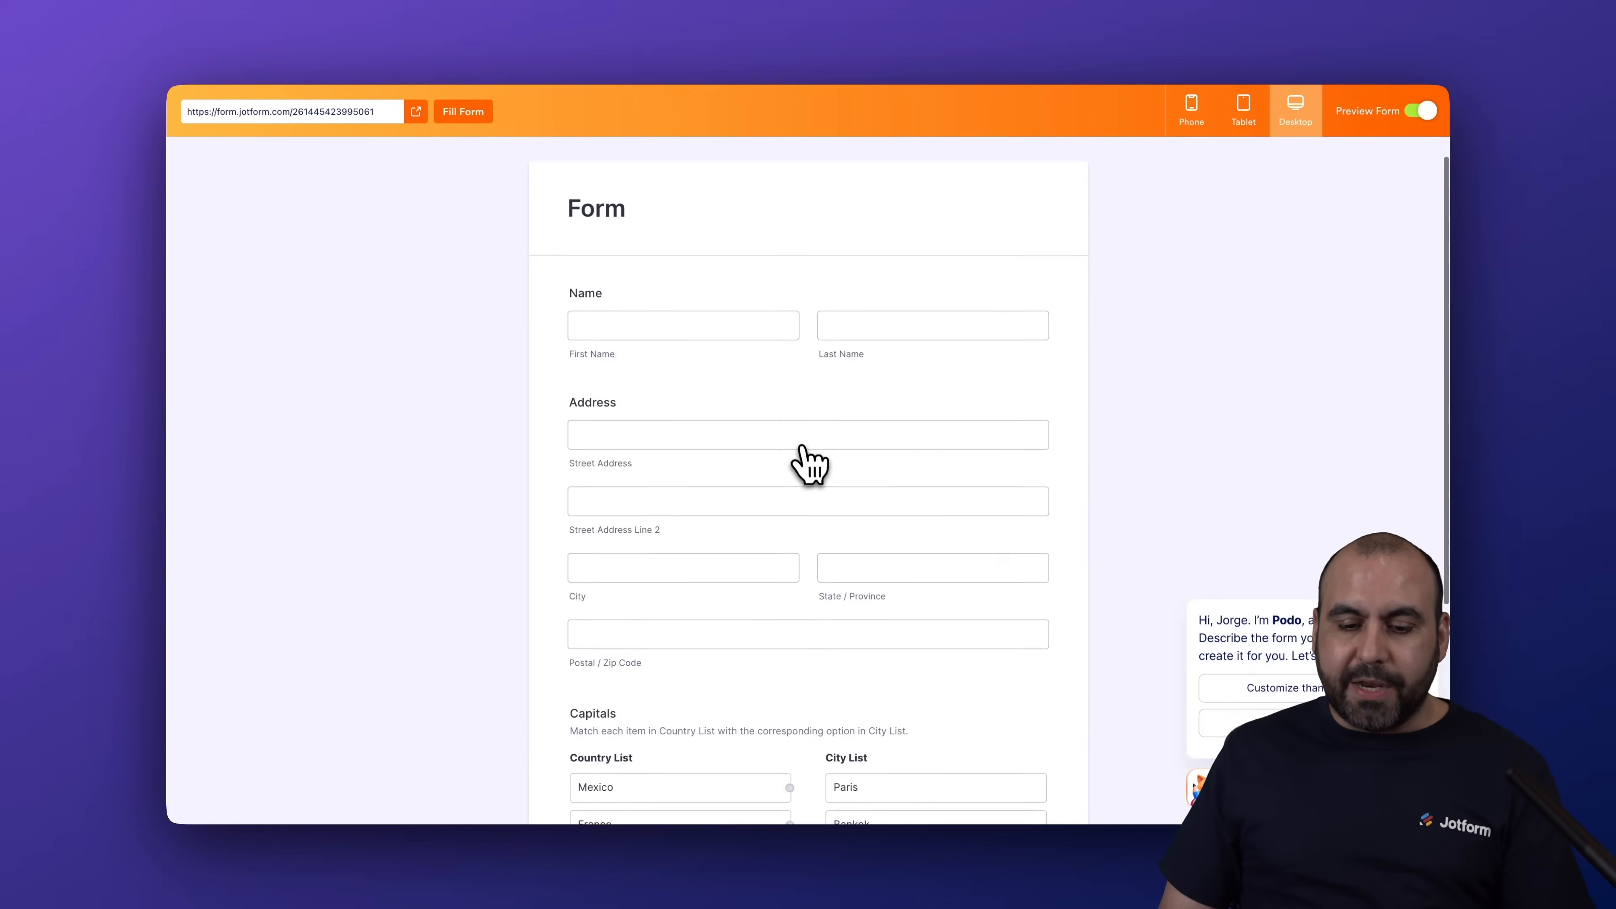
Test multiple connections in the form preview by matching Mexico, France and Thailand all to Bankok, and return to editing
{"action": "mouse_move", "coordinate": [829, 492]}
{"action": "left_mouse_down"}
{"action": "mouse_move", "coordinate": [812, 530]}
{"action": "mouse_move", "coordinate": [839, 490]}
{"action": "left_mouse_up"}
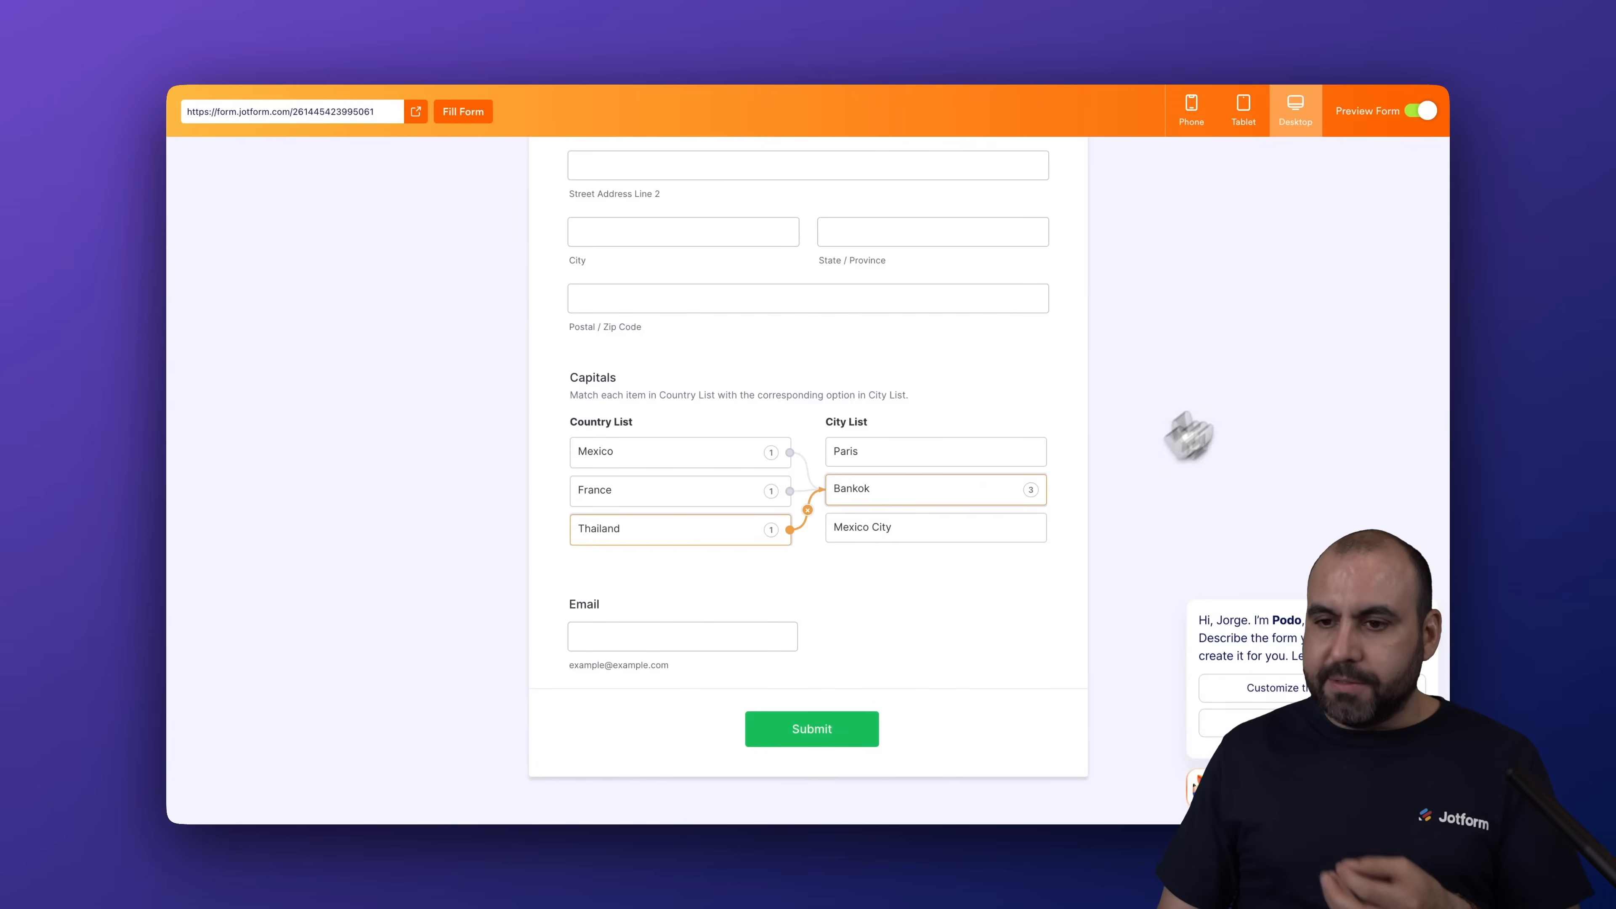
{"action": "left_click", "coordinate": [1423, 110]}
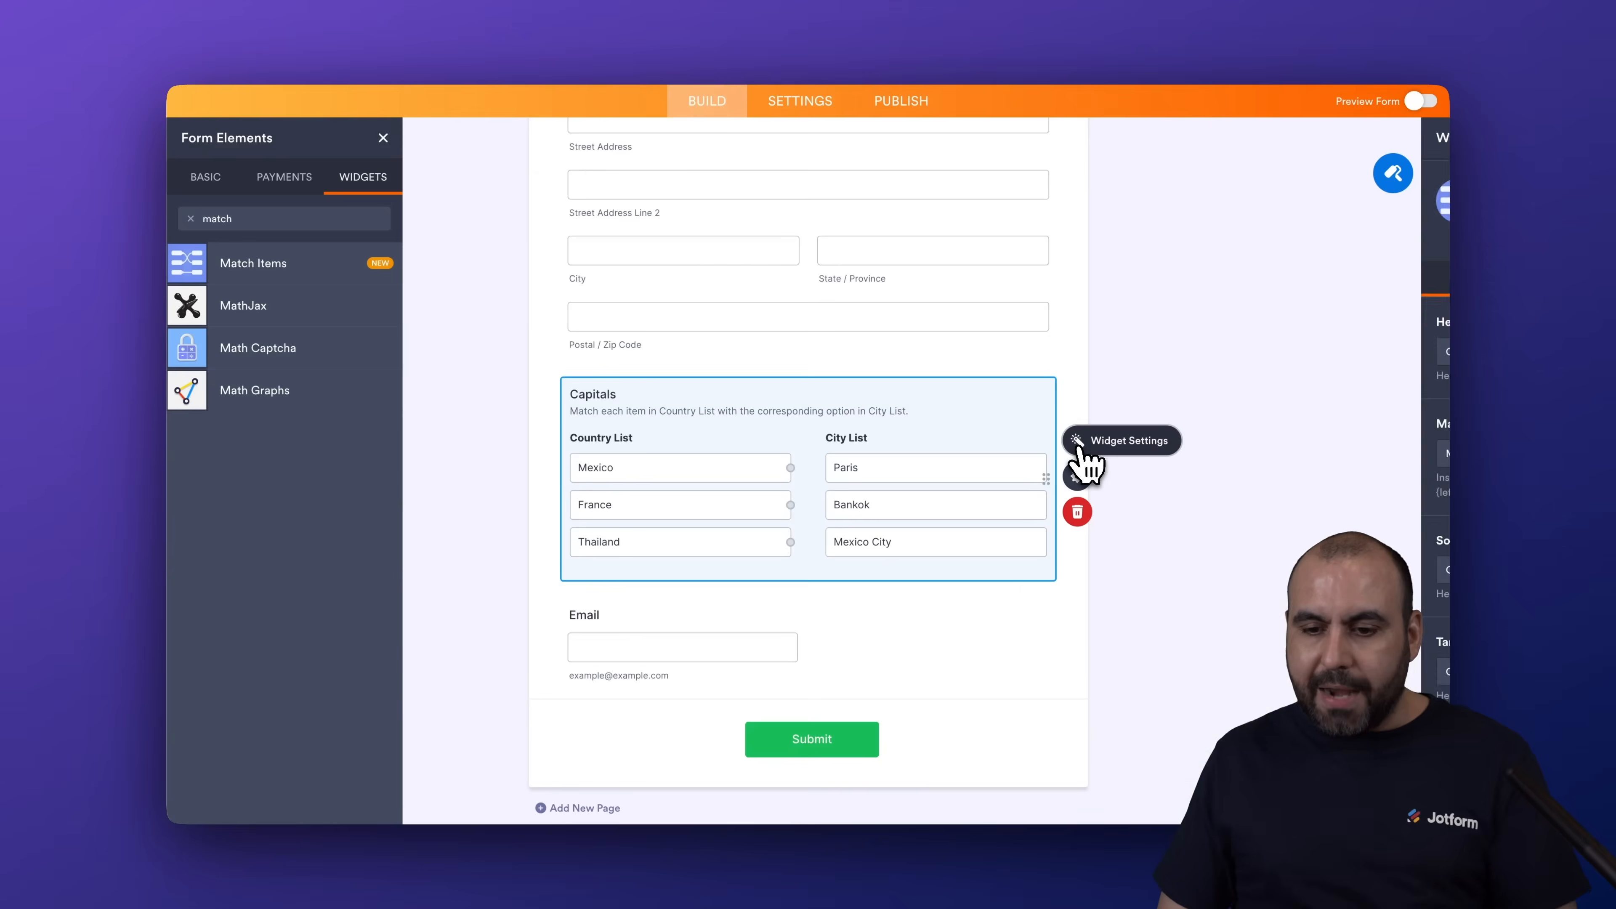
Review the Capitals widget's custom CSS option and close its settings
{"action": "left_click", "coordinate": [1077, 476]}
{"action": "left_click", "coordinate": [1385, 298]}
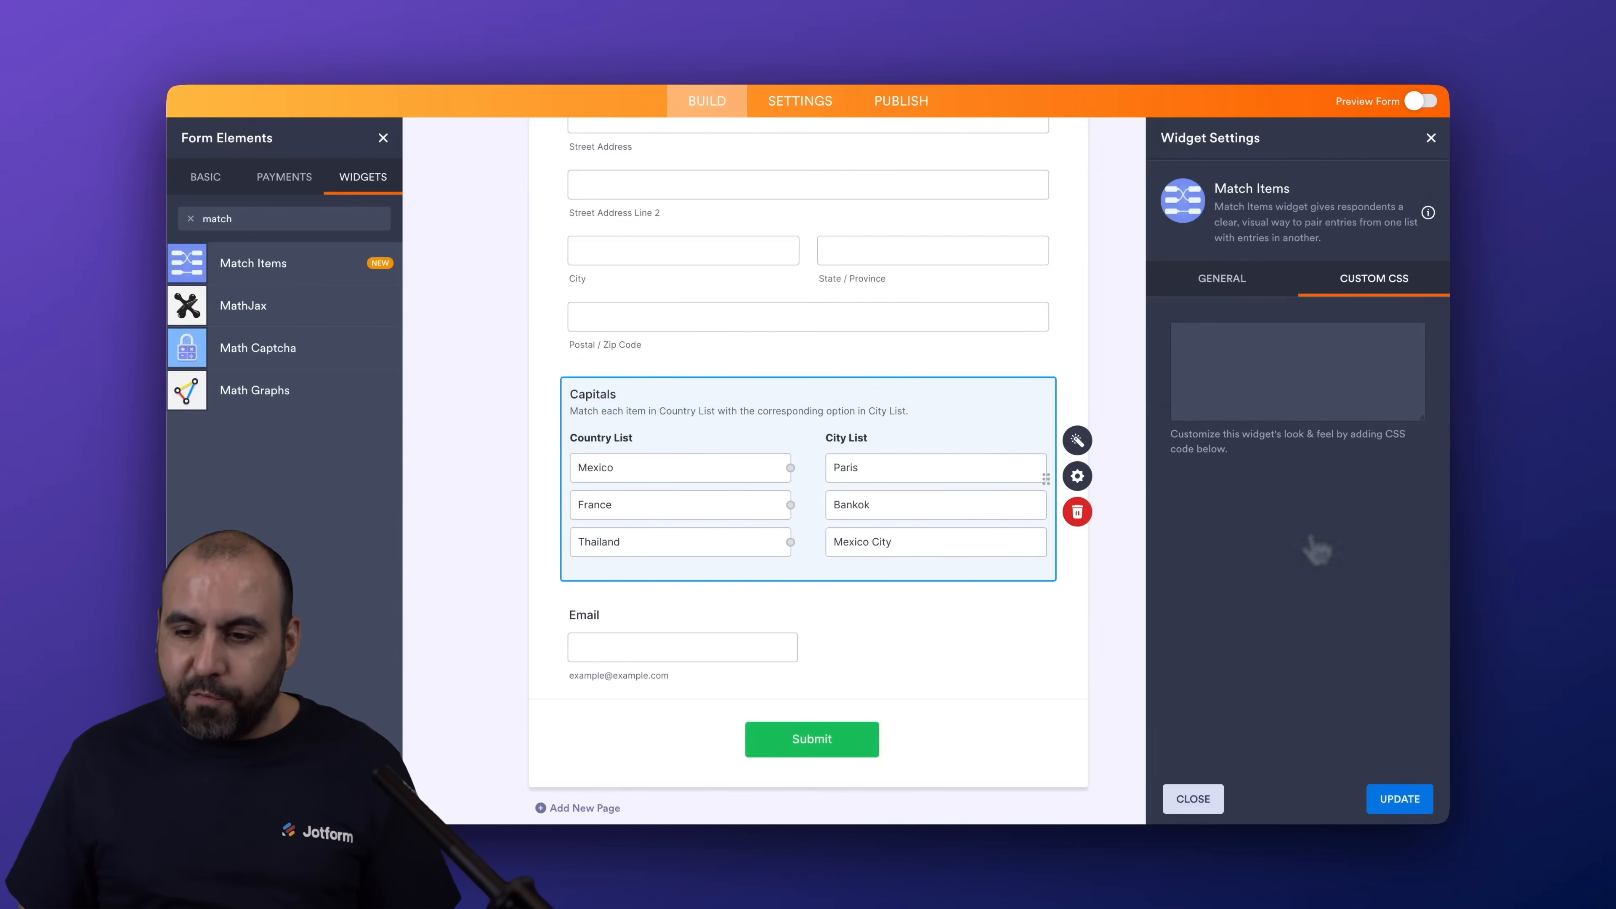
{"action": "left_click", "coordinate": [1202, 800]}
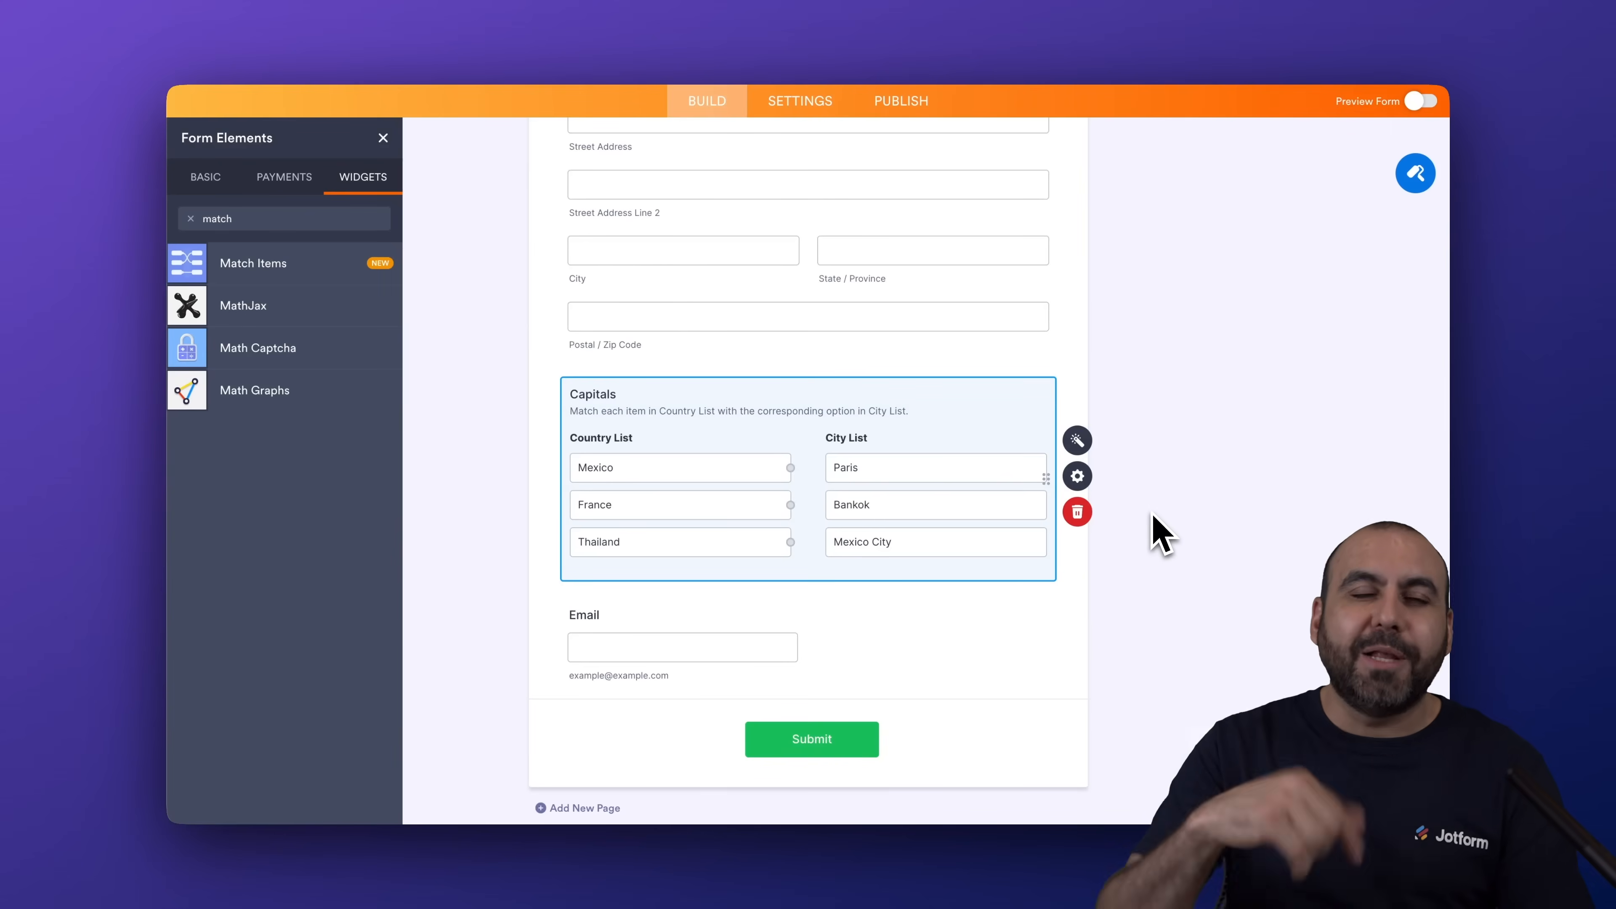